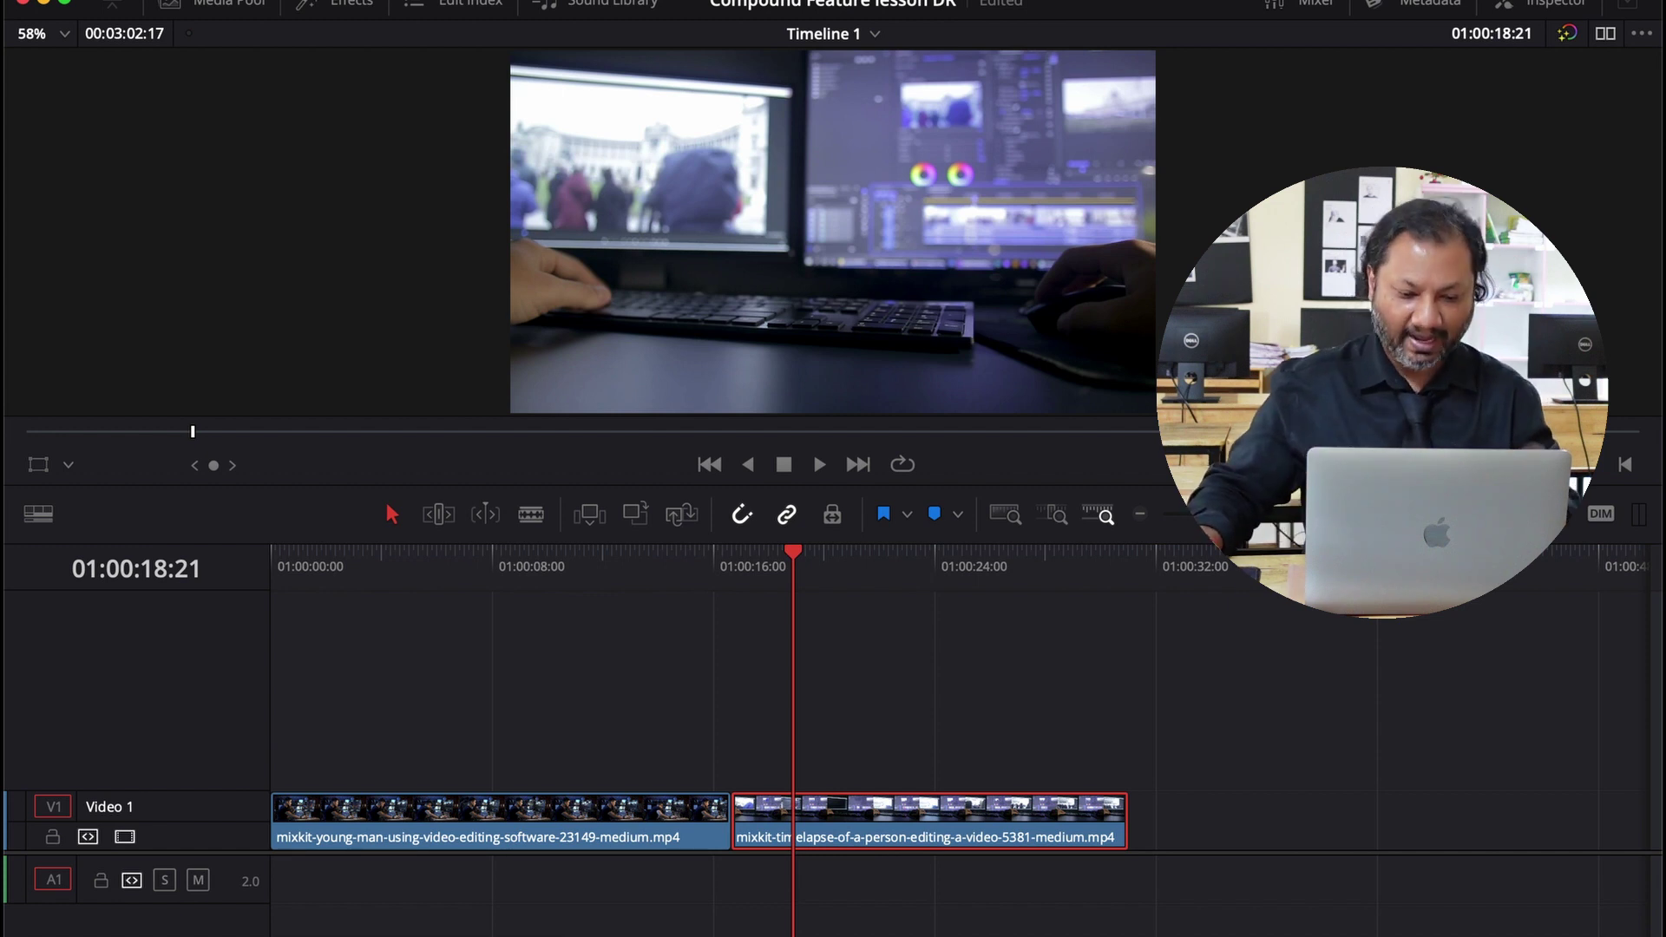
Step: Select the first clip and play from 01:00:13:12 to preview its cut into the time-lapse clip
click(661, 641)
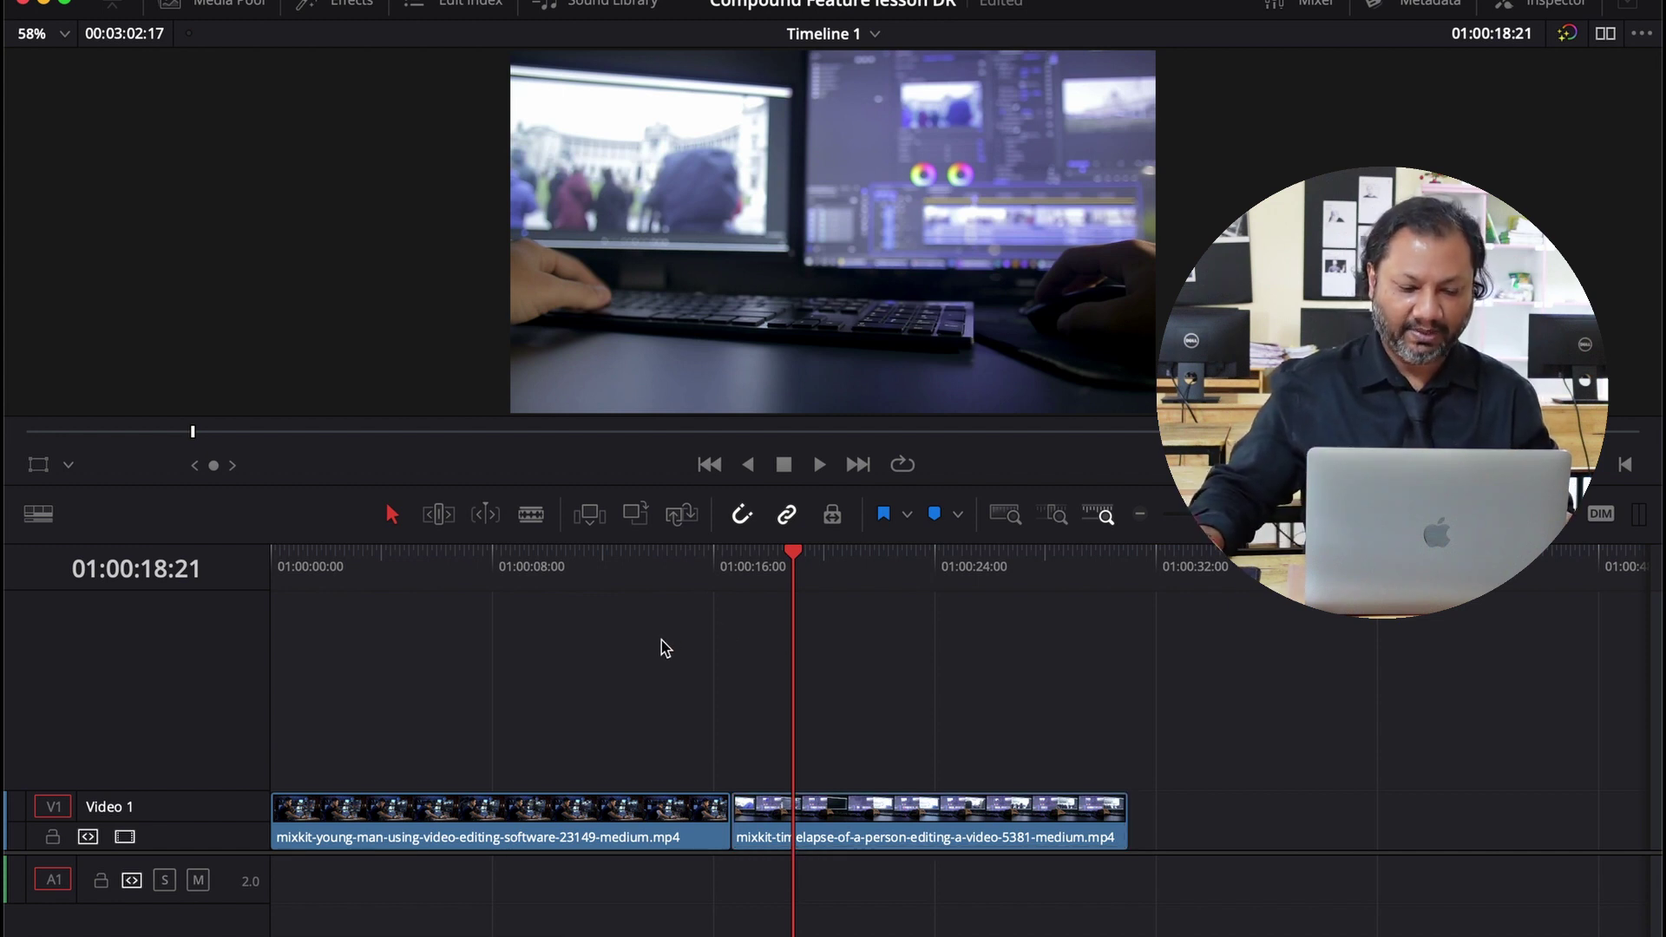
click(617, 831)
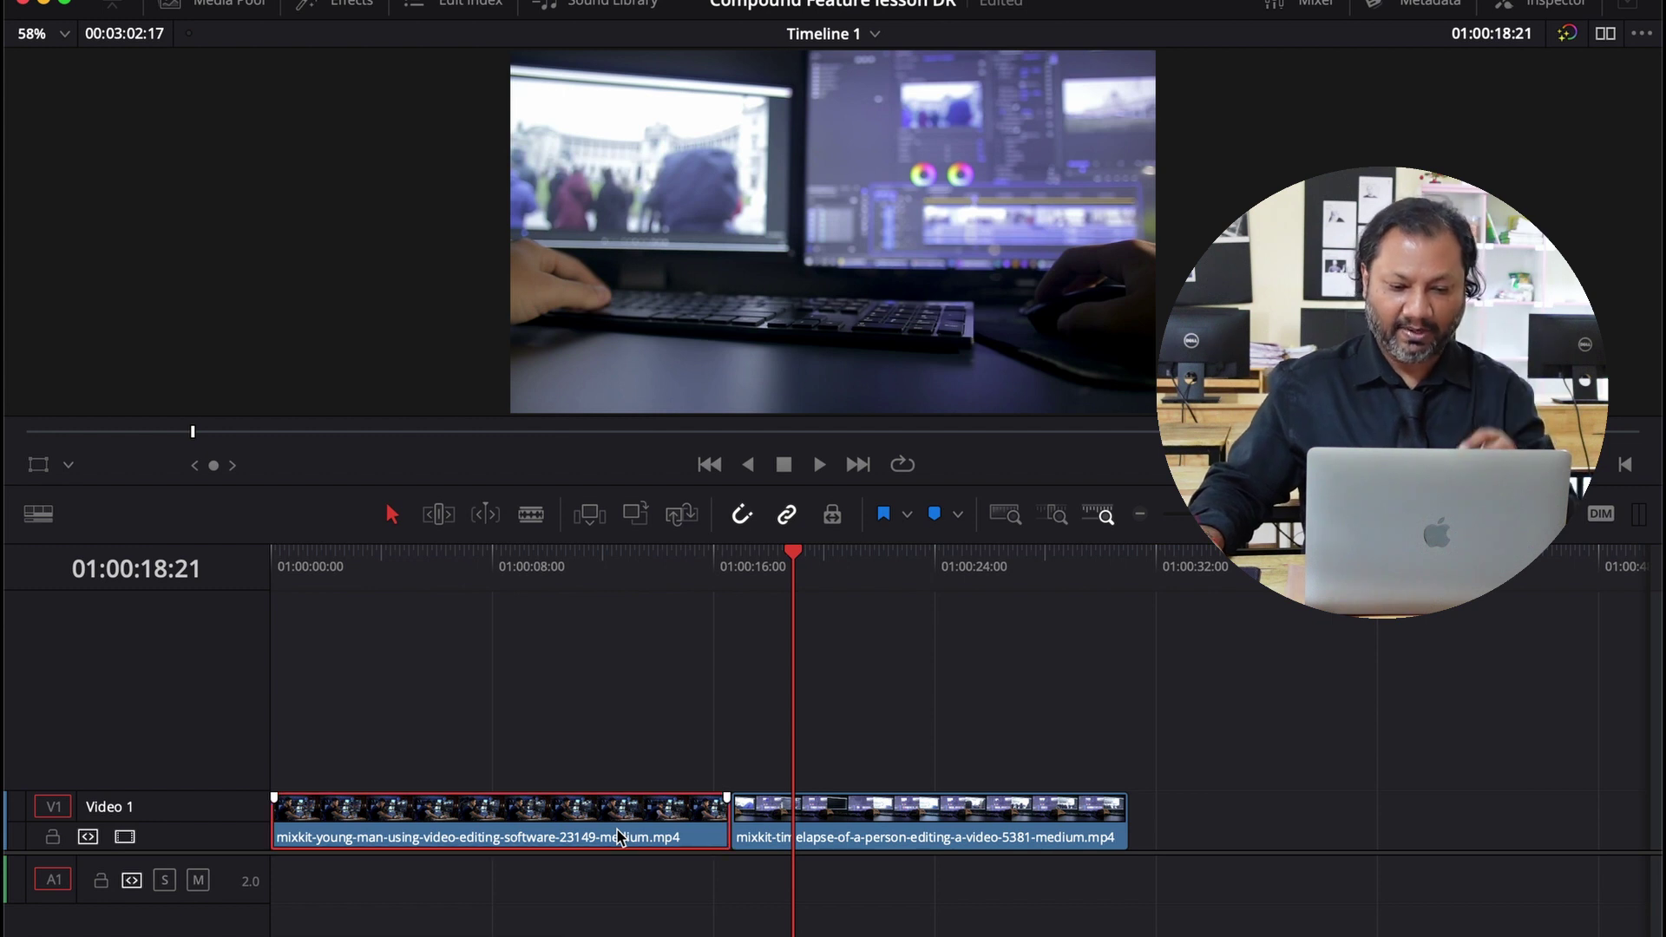
click(644, 562)
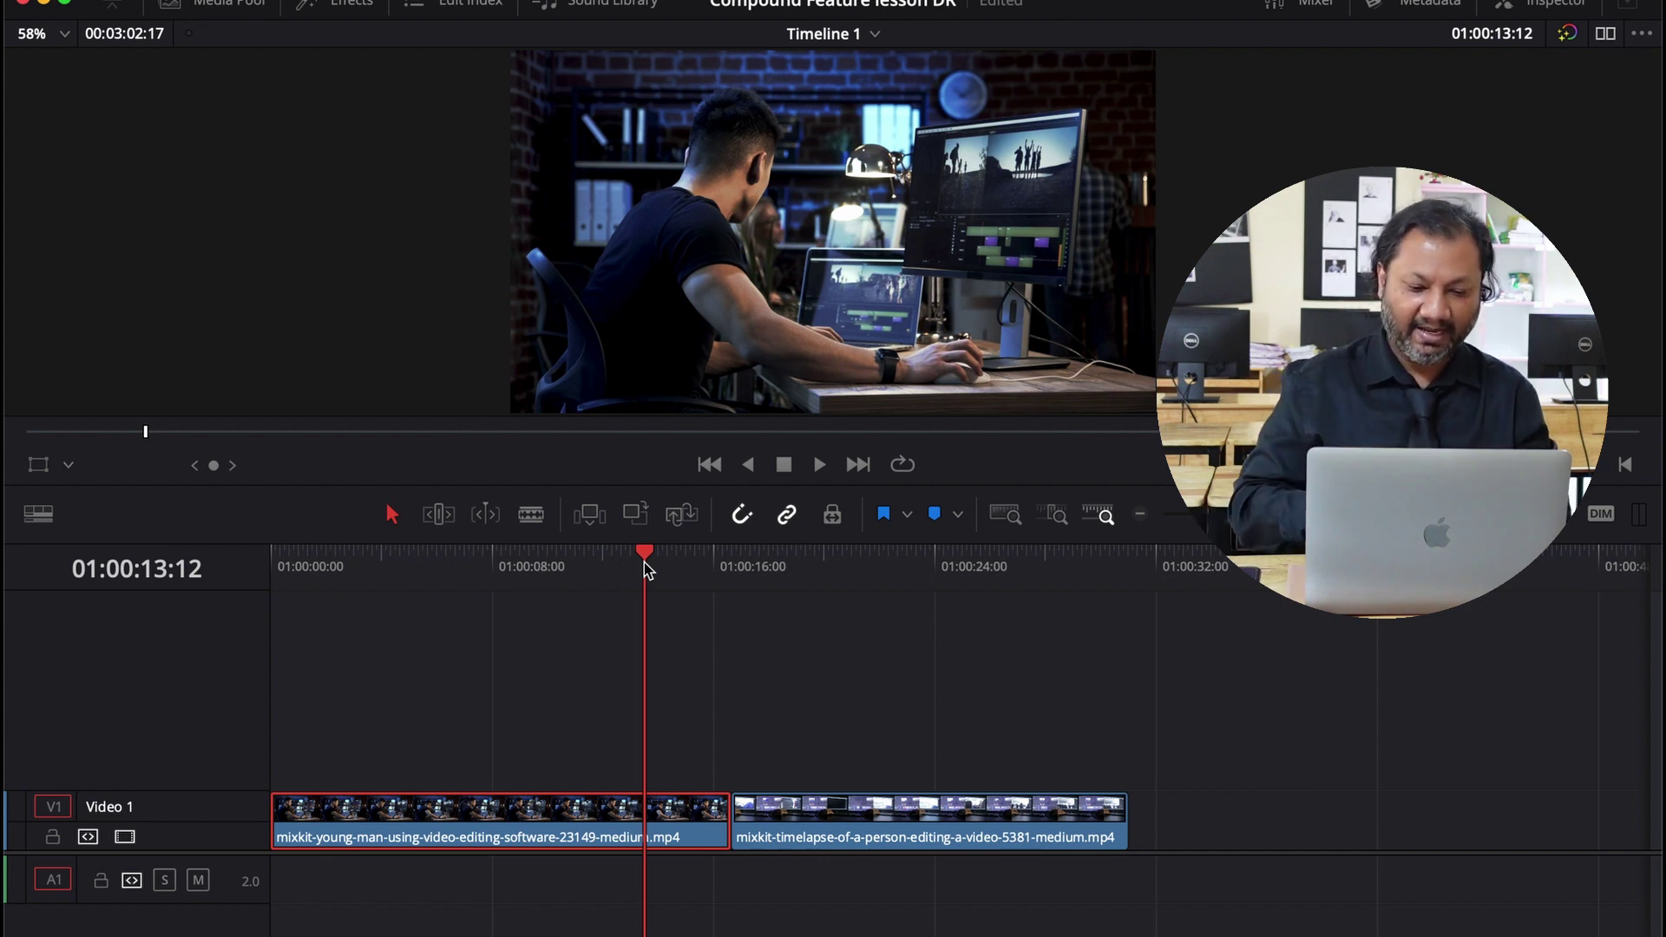
key(space)
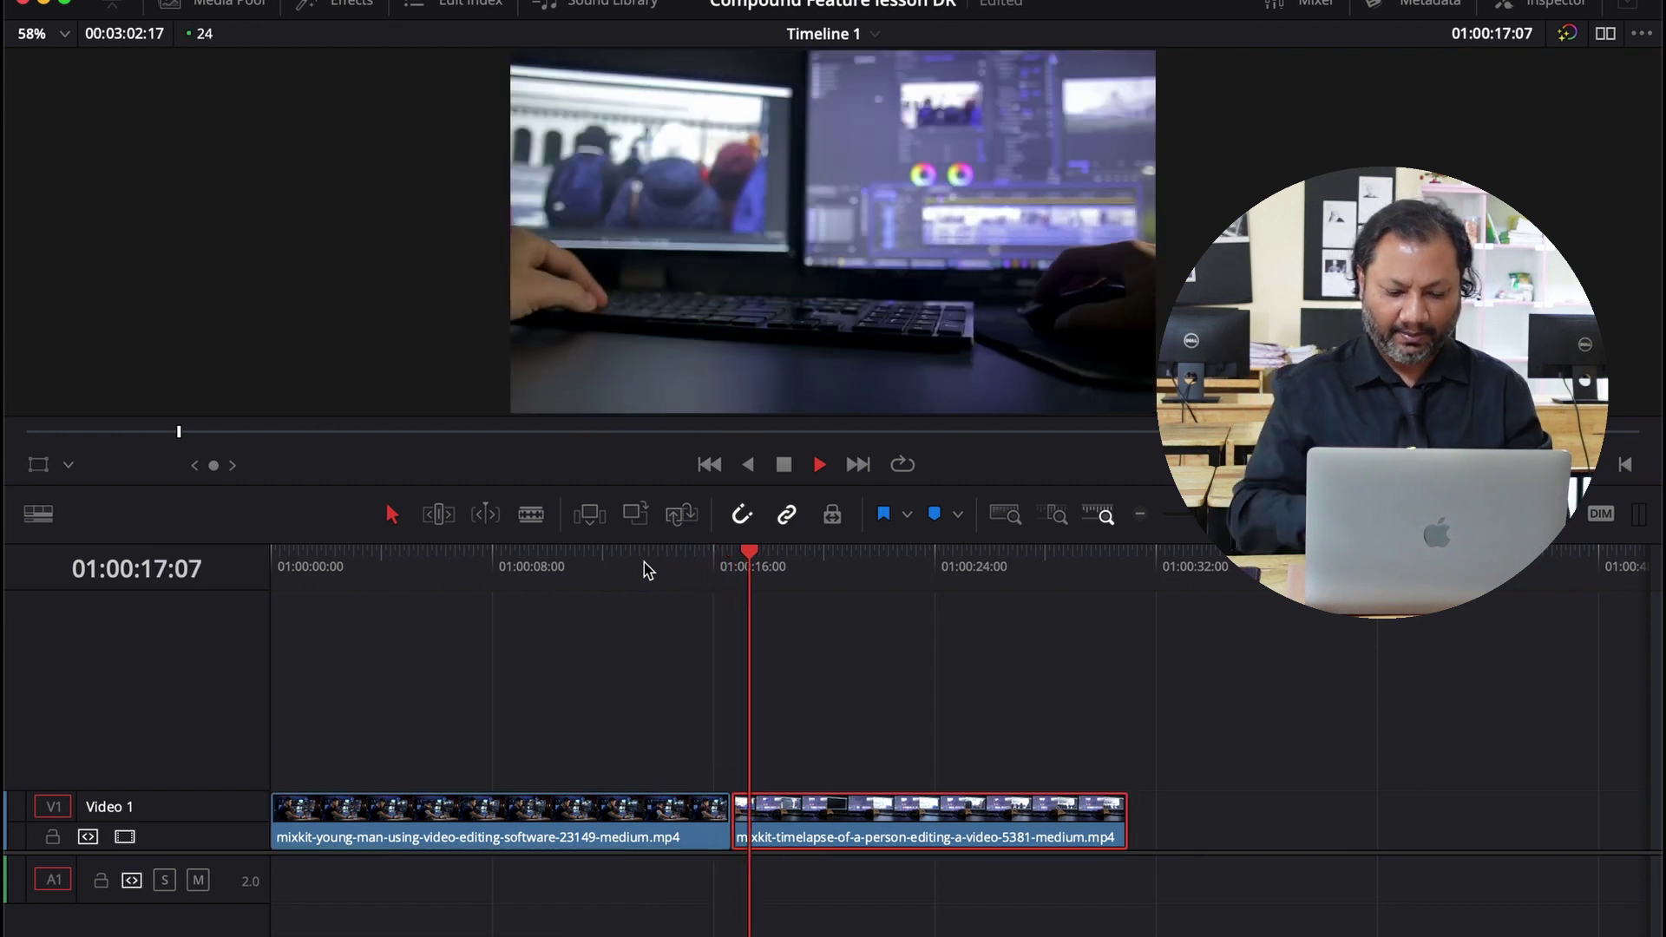
key(space)
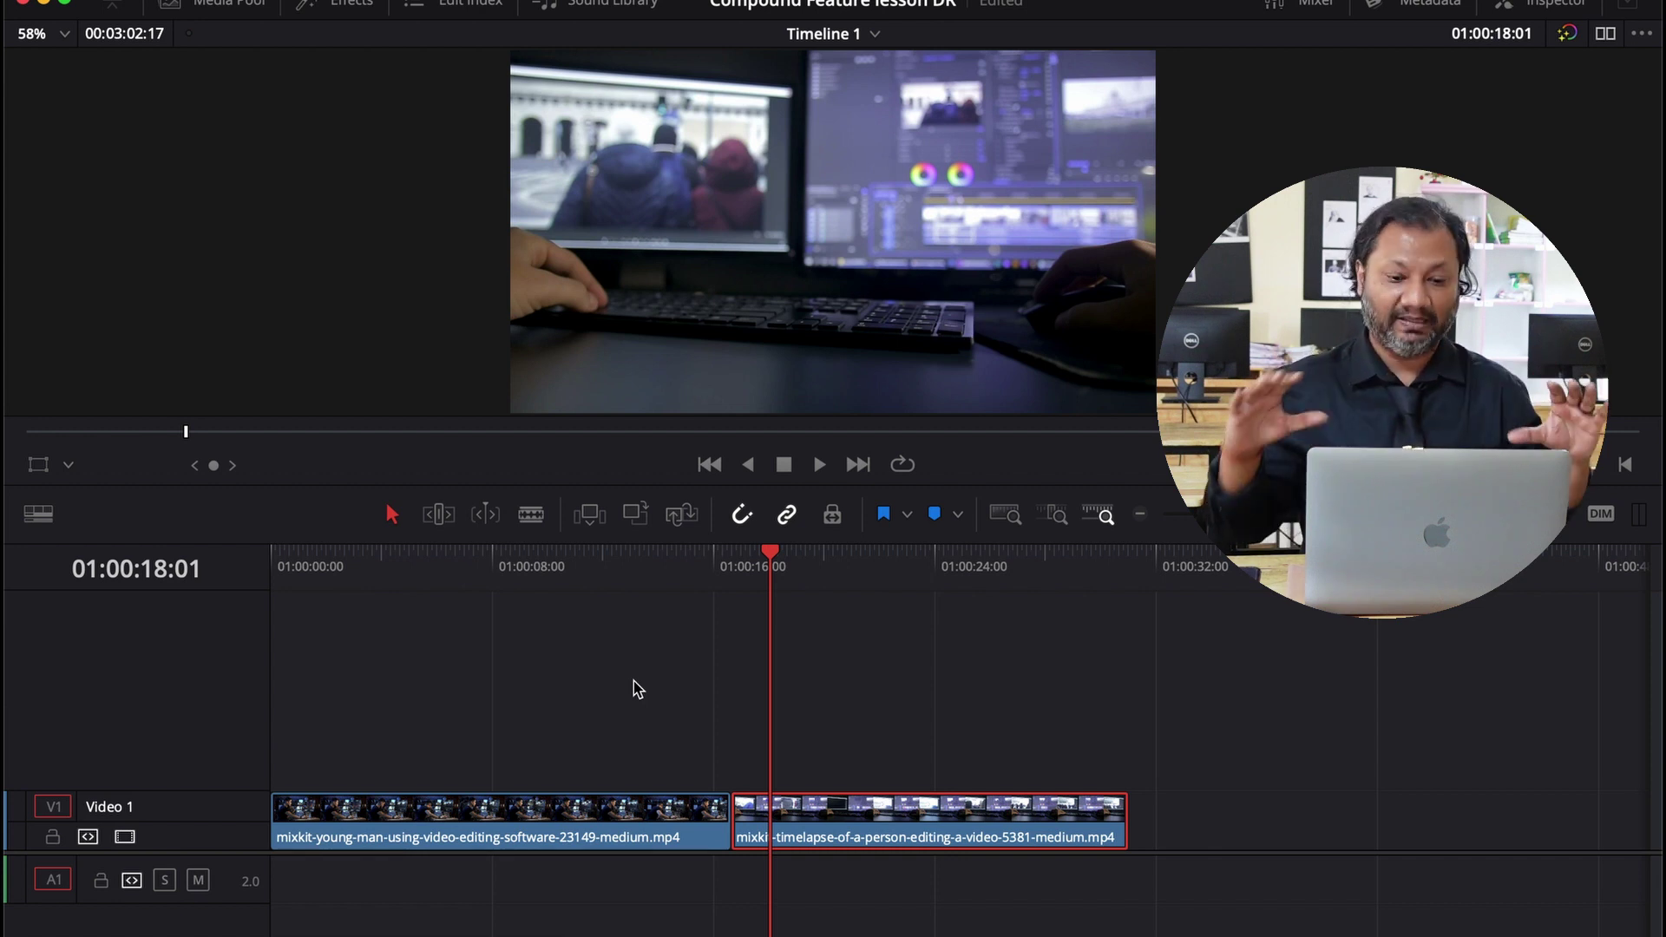
Step: Marquee-select both Video 1 clips and bring up their context menu
drag(633, 681, 851, 863)
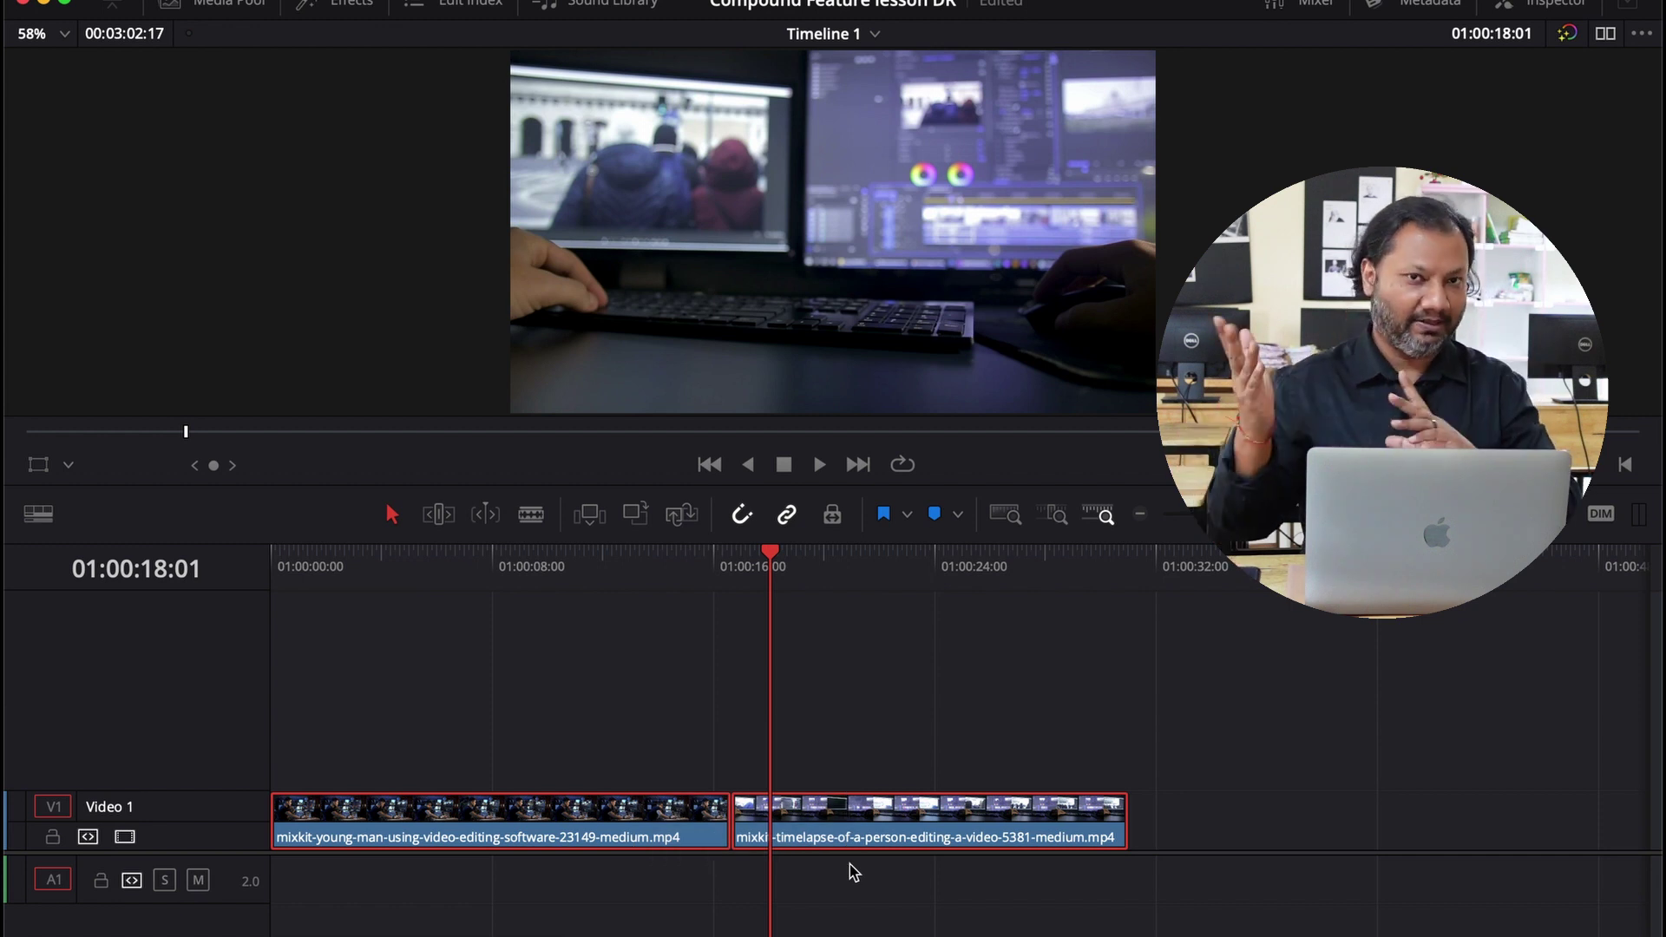
right_click(865, 824)
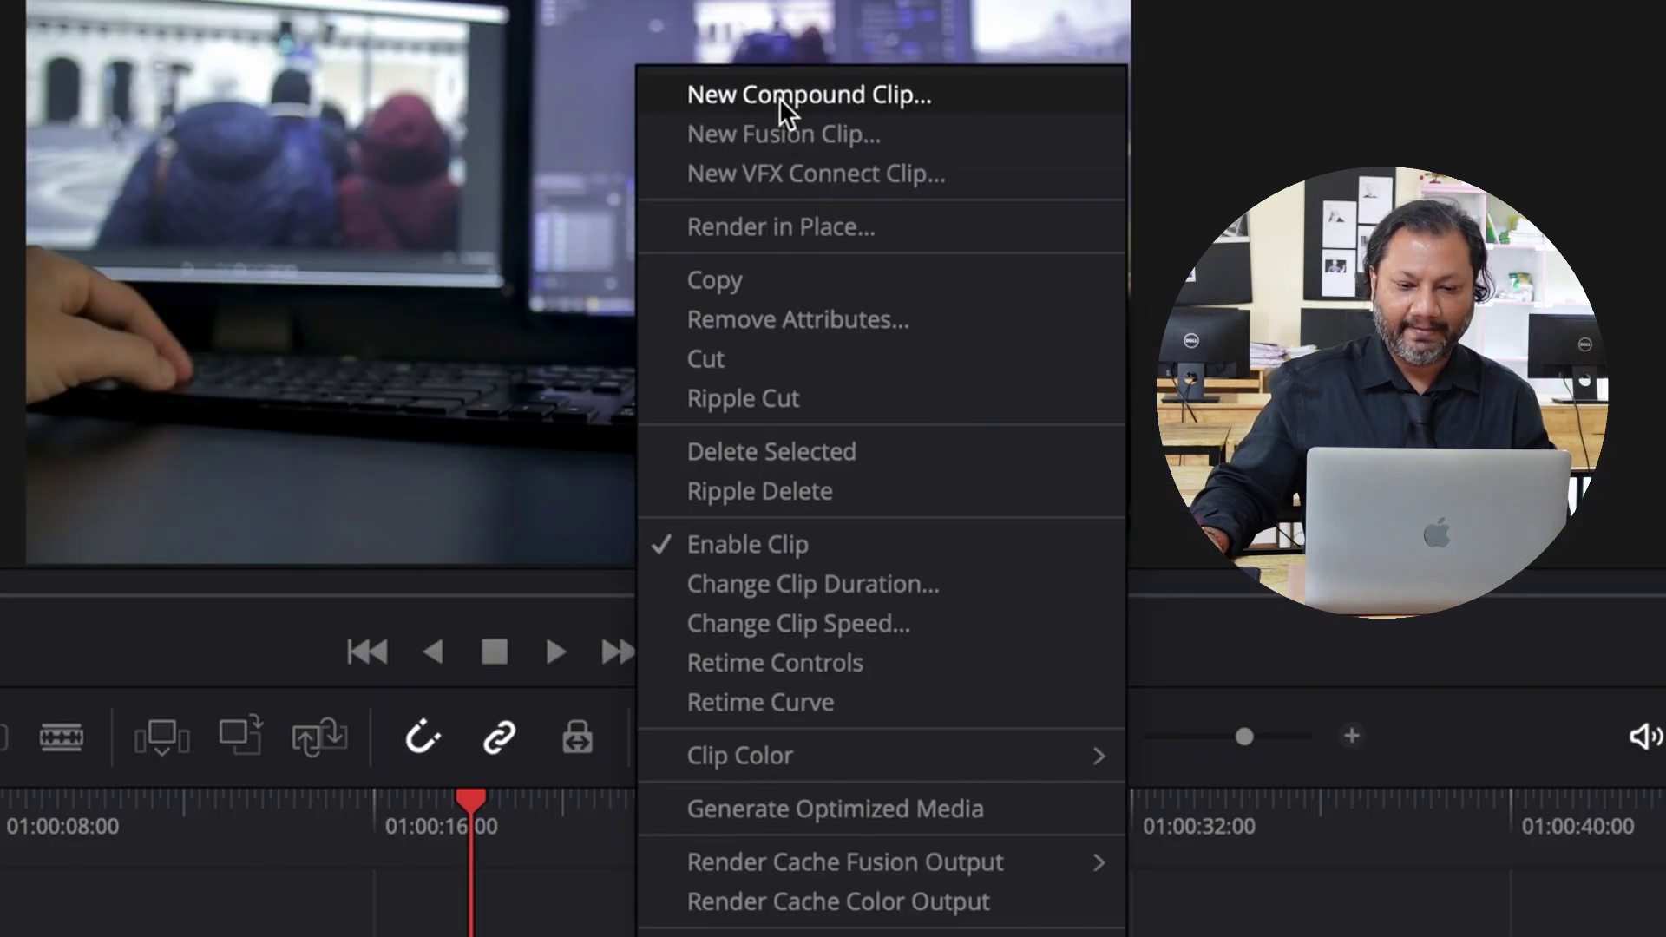
Step: Create a new compound clip named 'Scene 1' from the two selected Video 1 clips
click(779, 98)
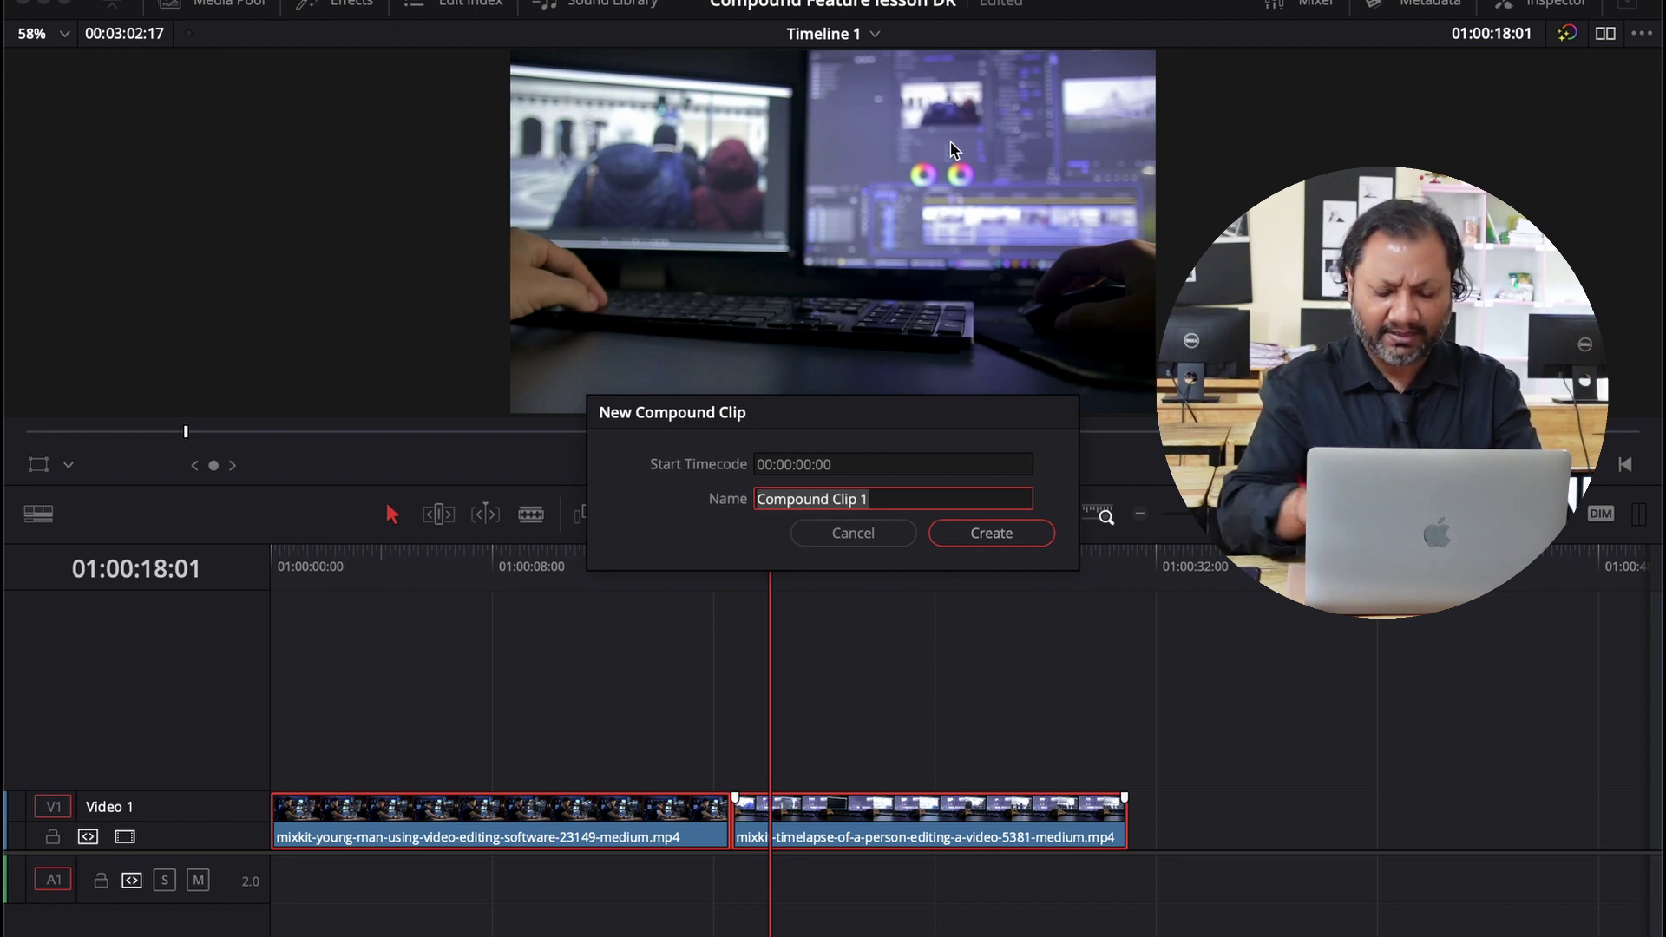
text(Scen)
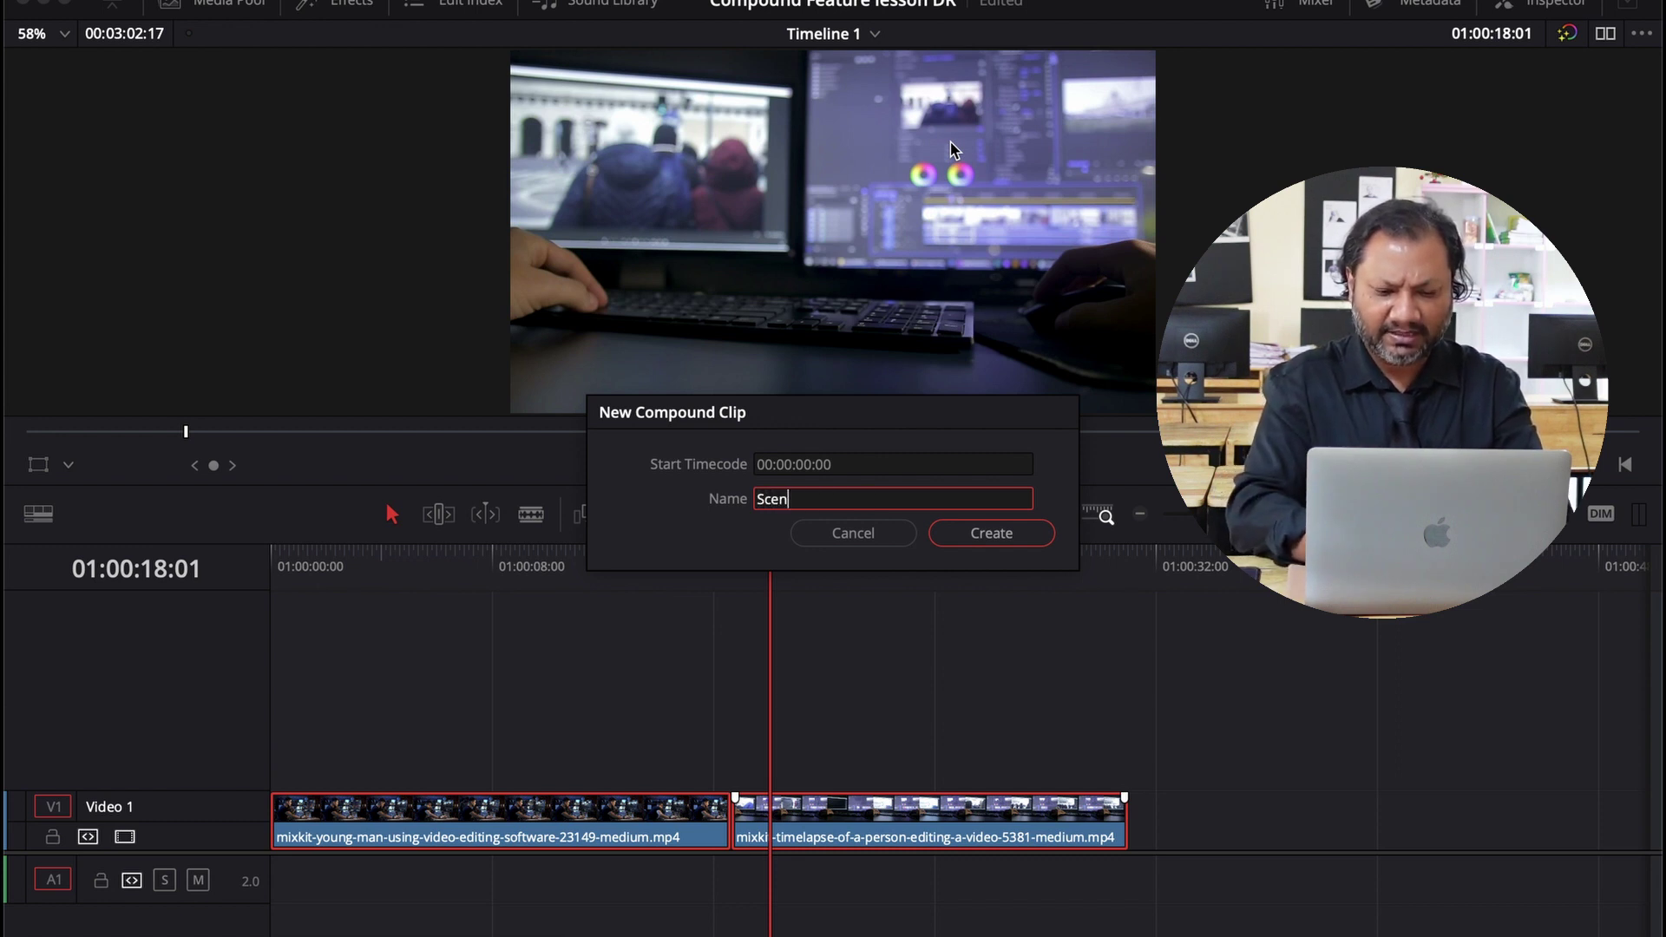
text(e 1)
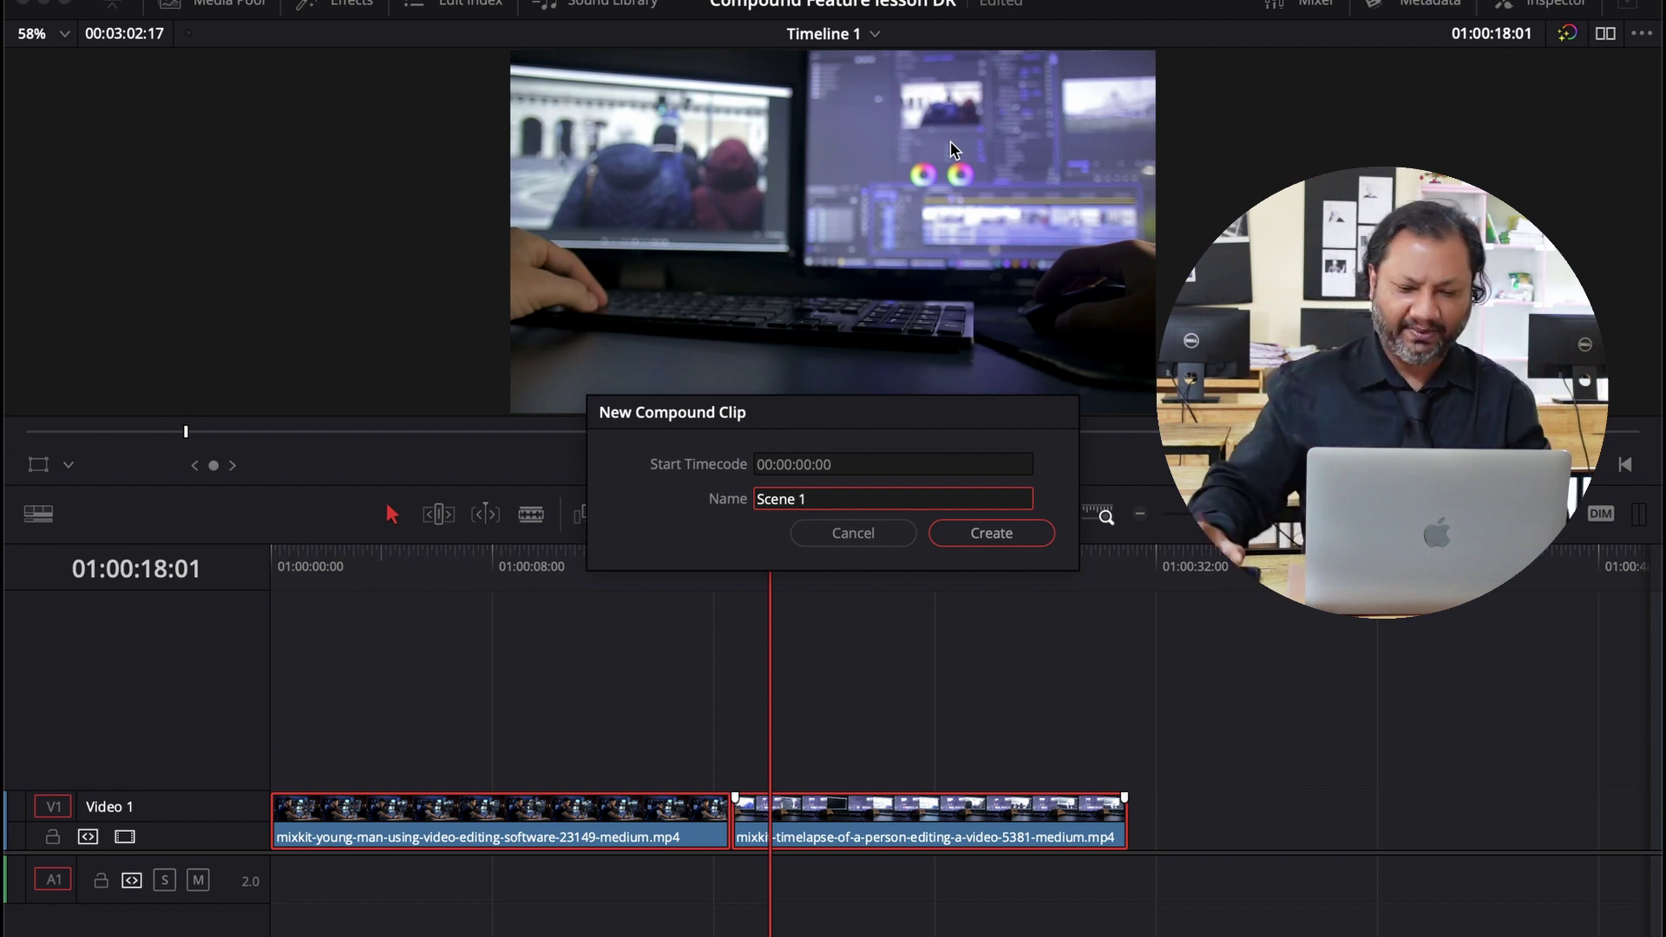
click(1031, 536)
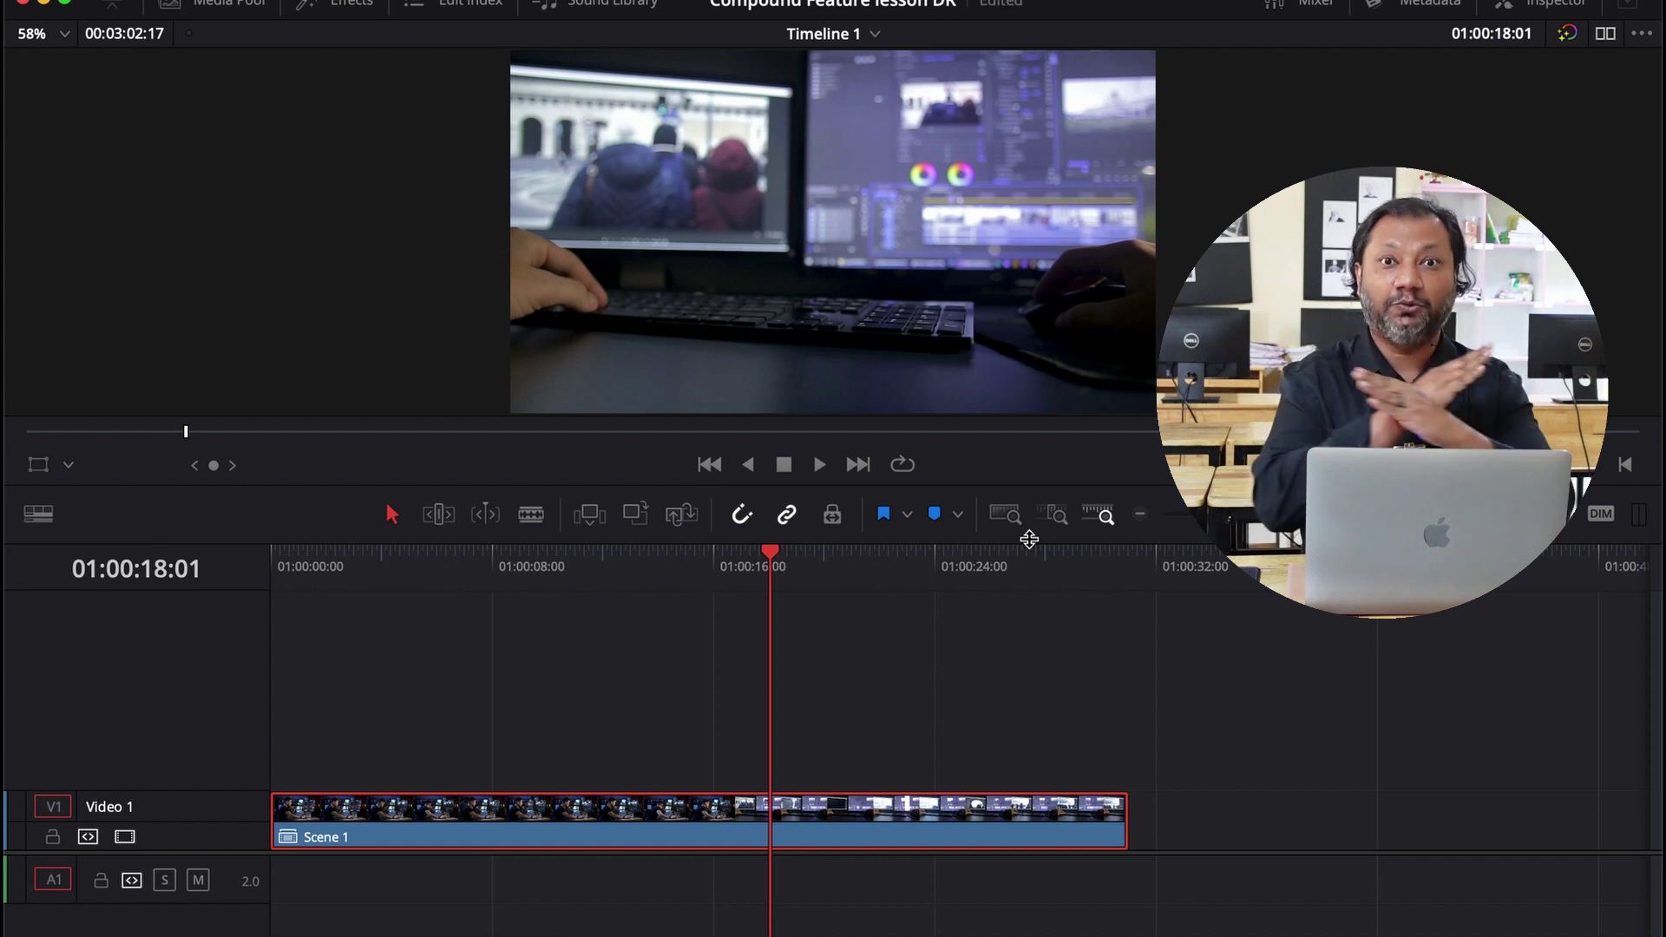
click(669, 560)
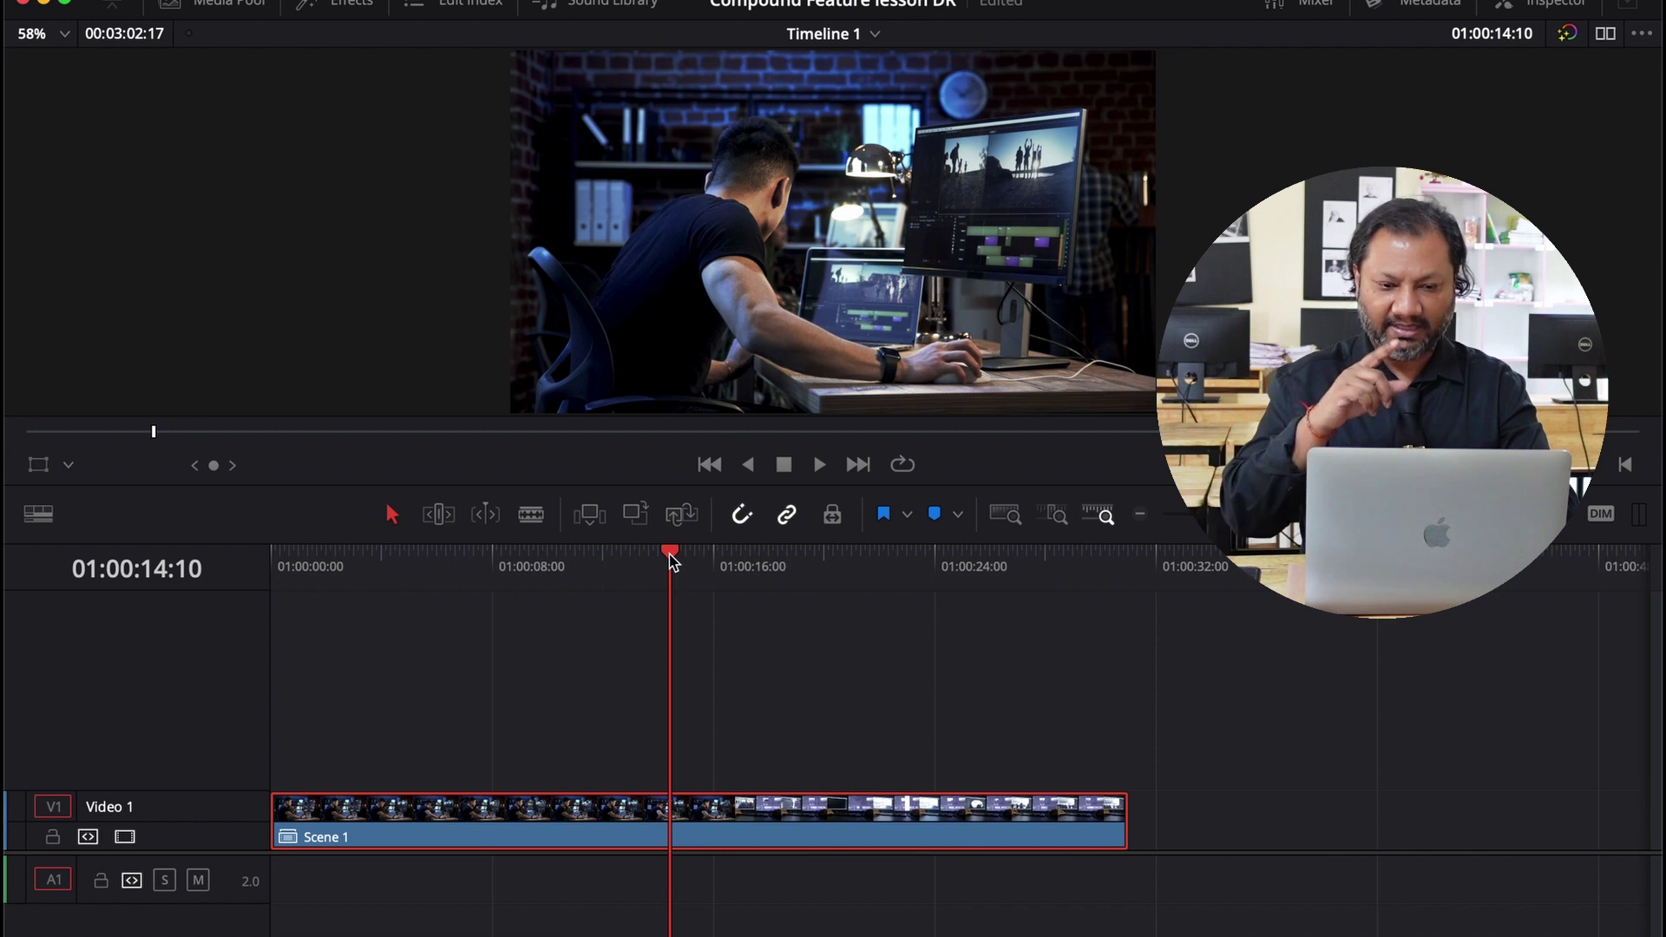
key(space)
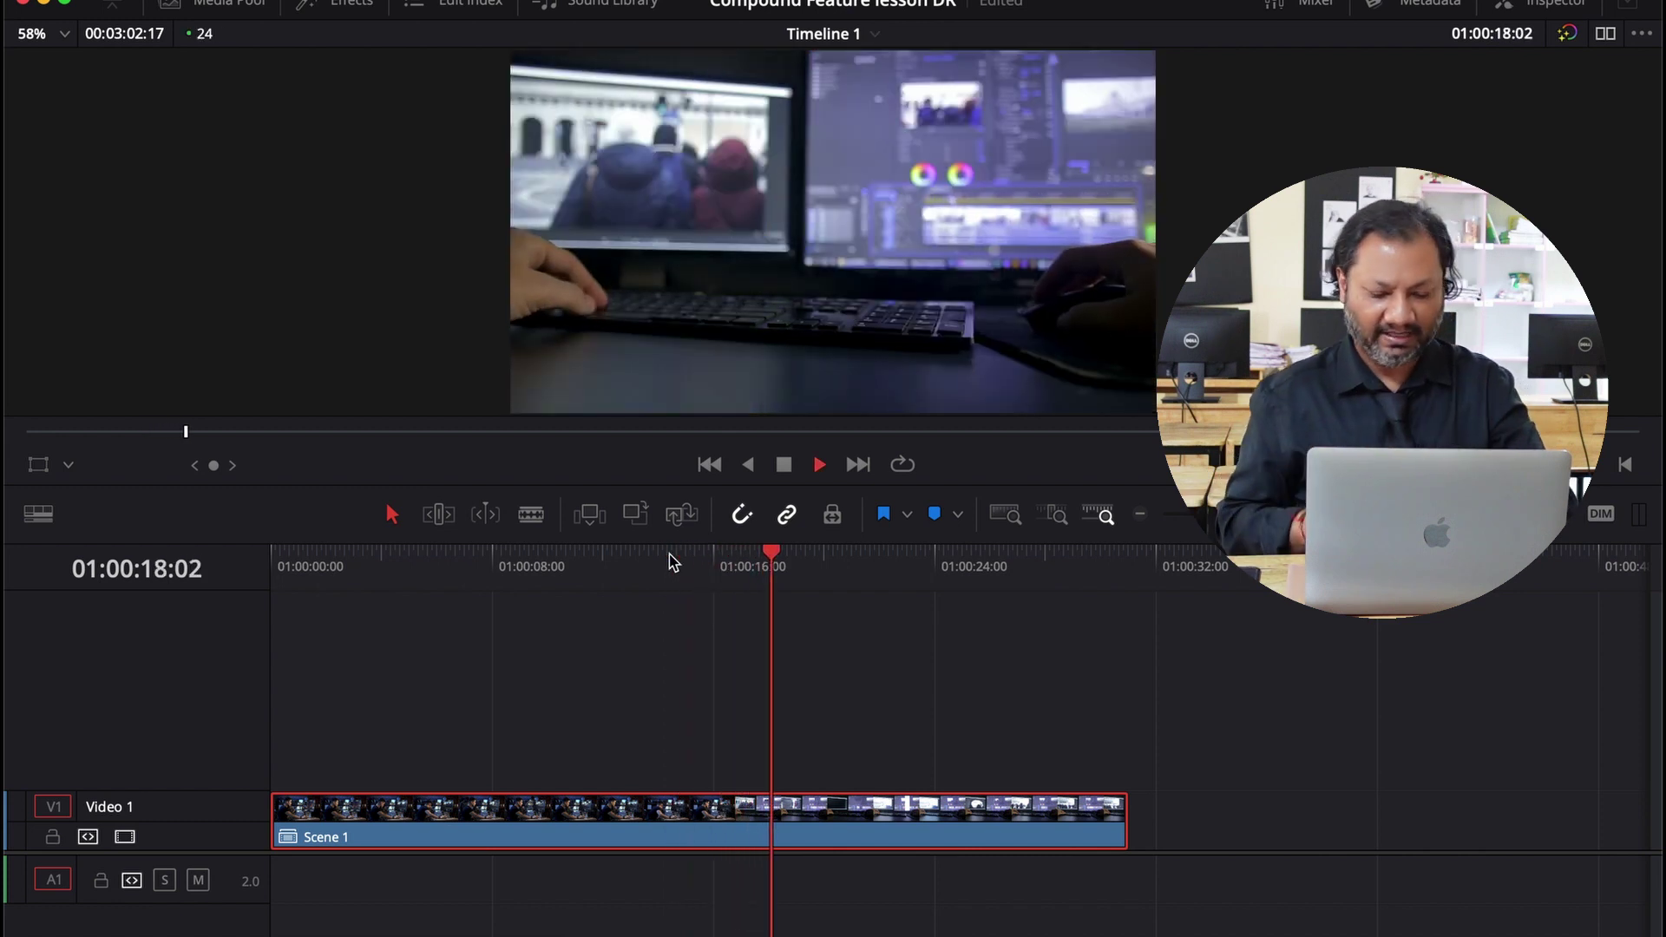
key(space)
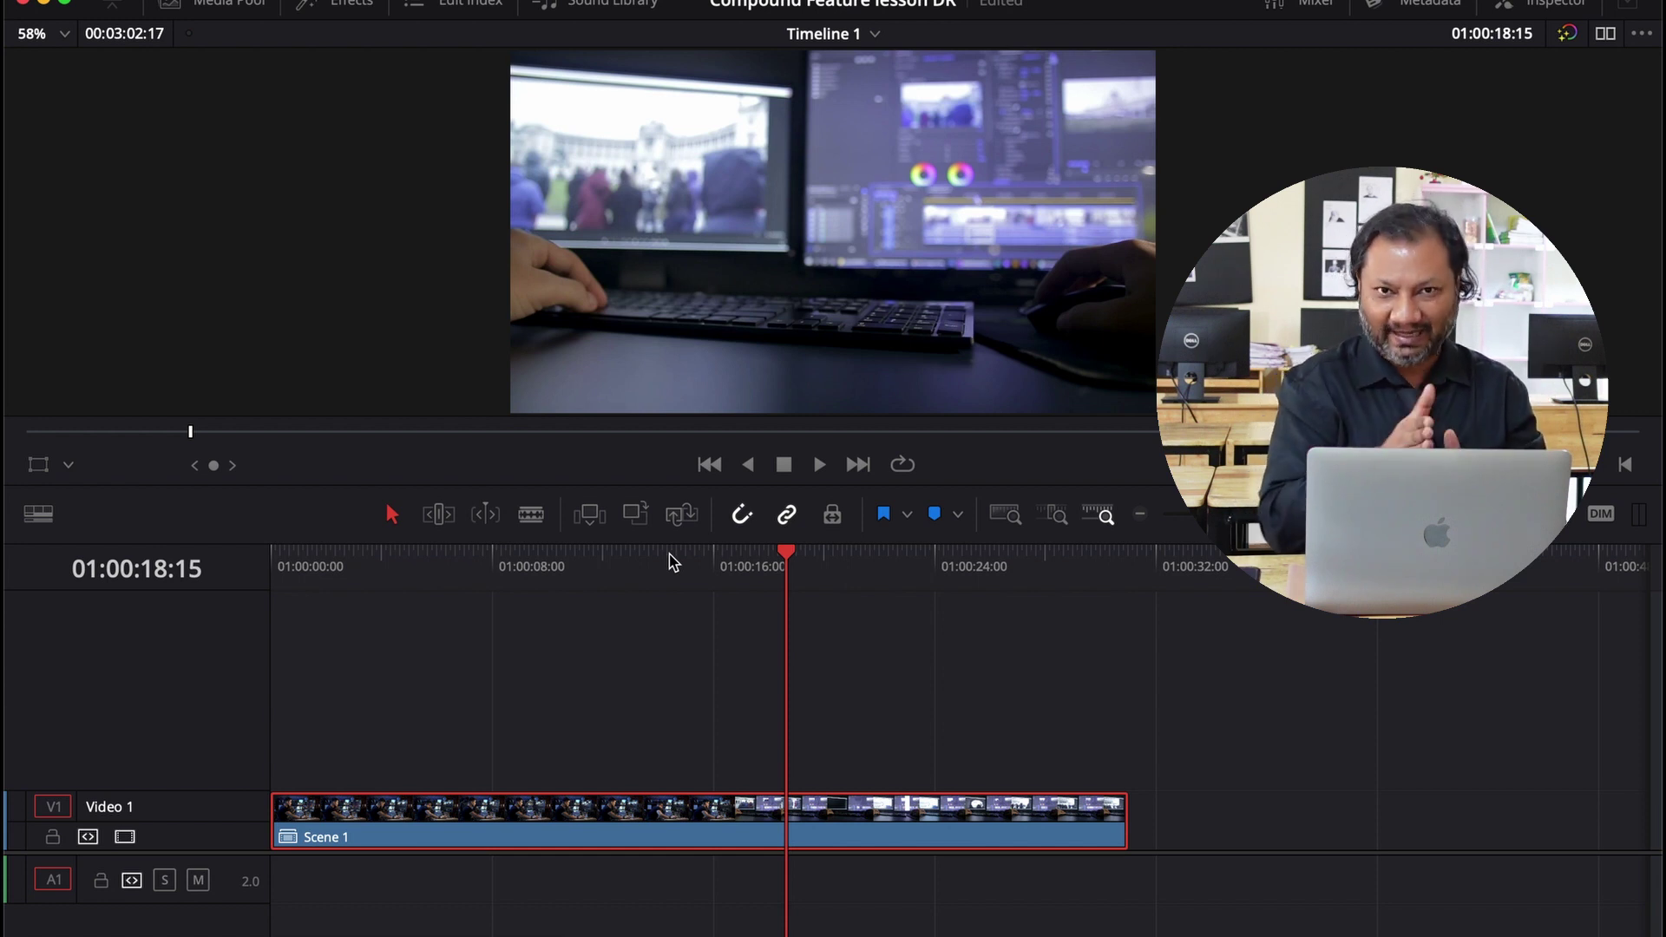
Step: Decompose Scene 1 back into the two mixkit clips and select the young-man clip
drag(739, 562, 708, 562)
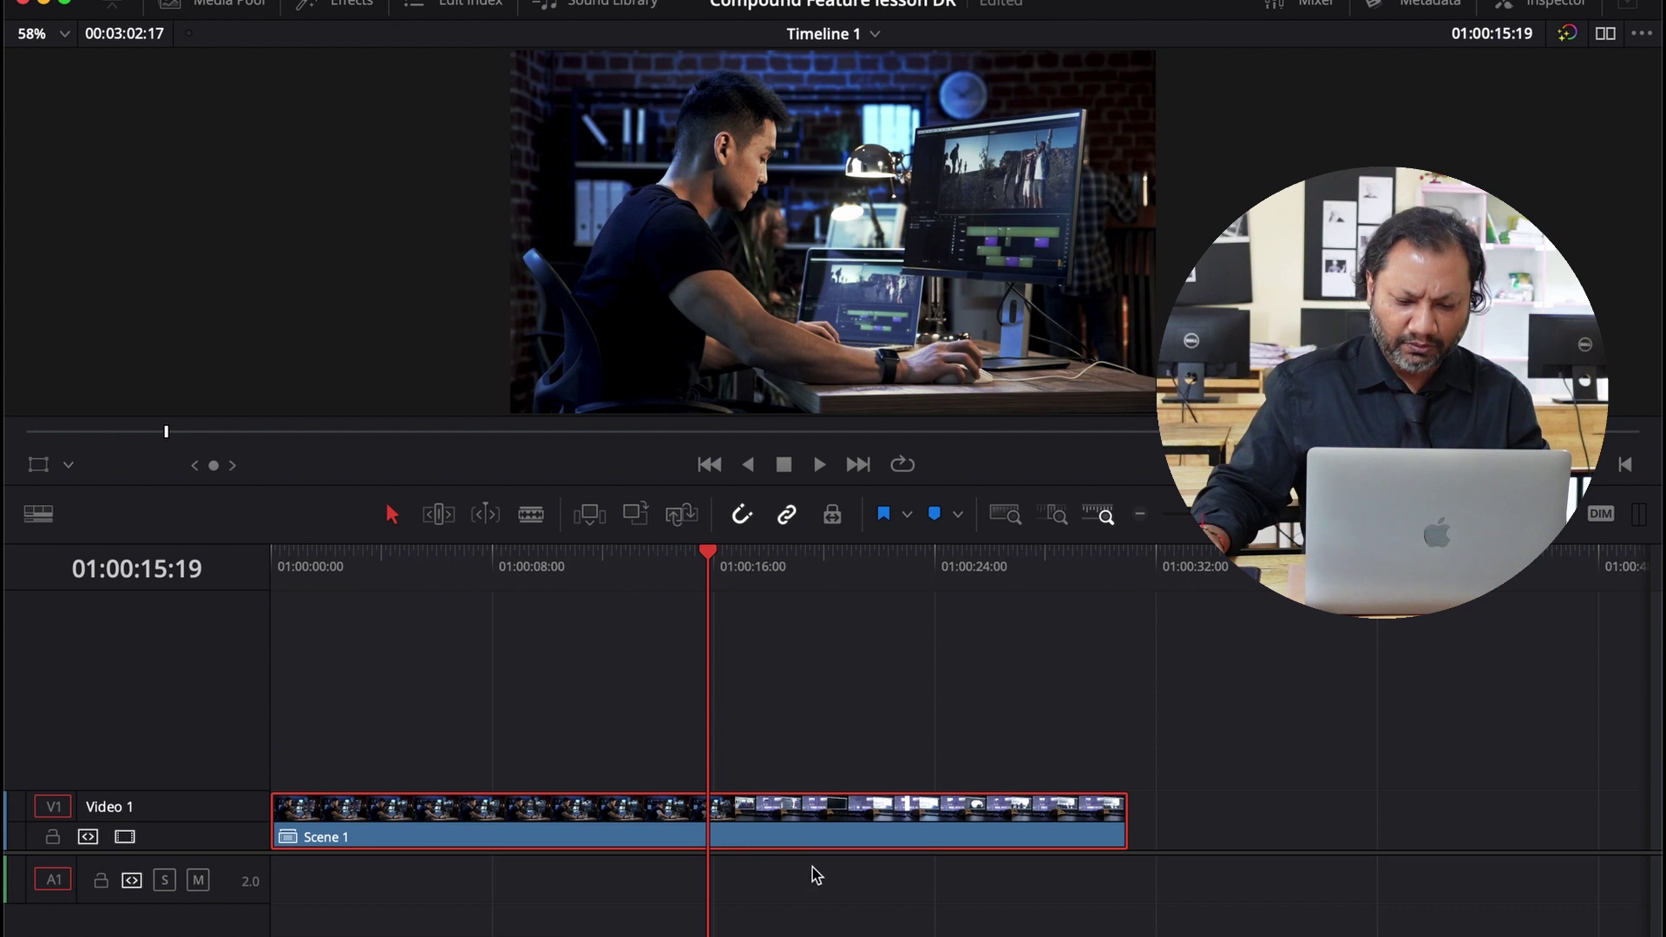
right_click(831, 827)
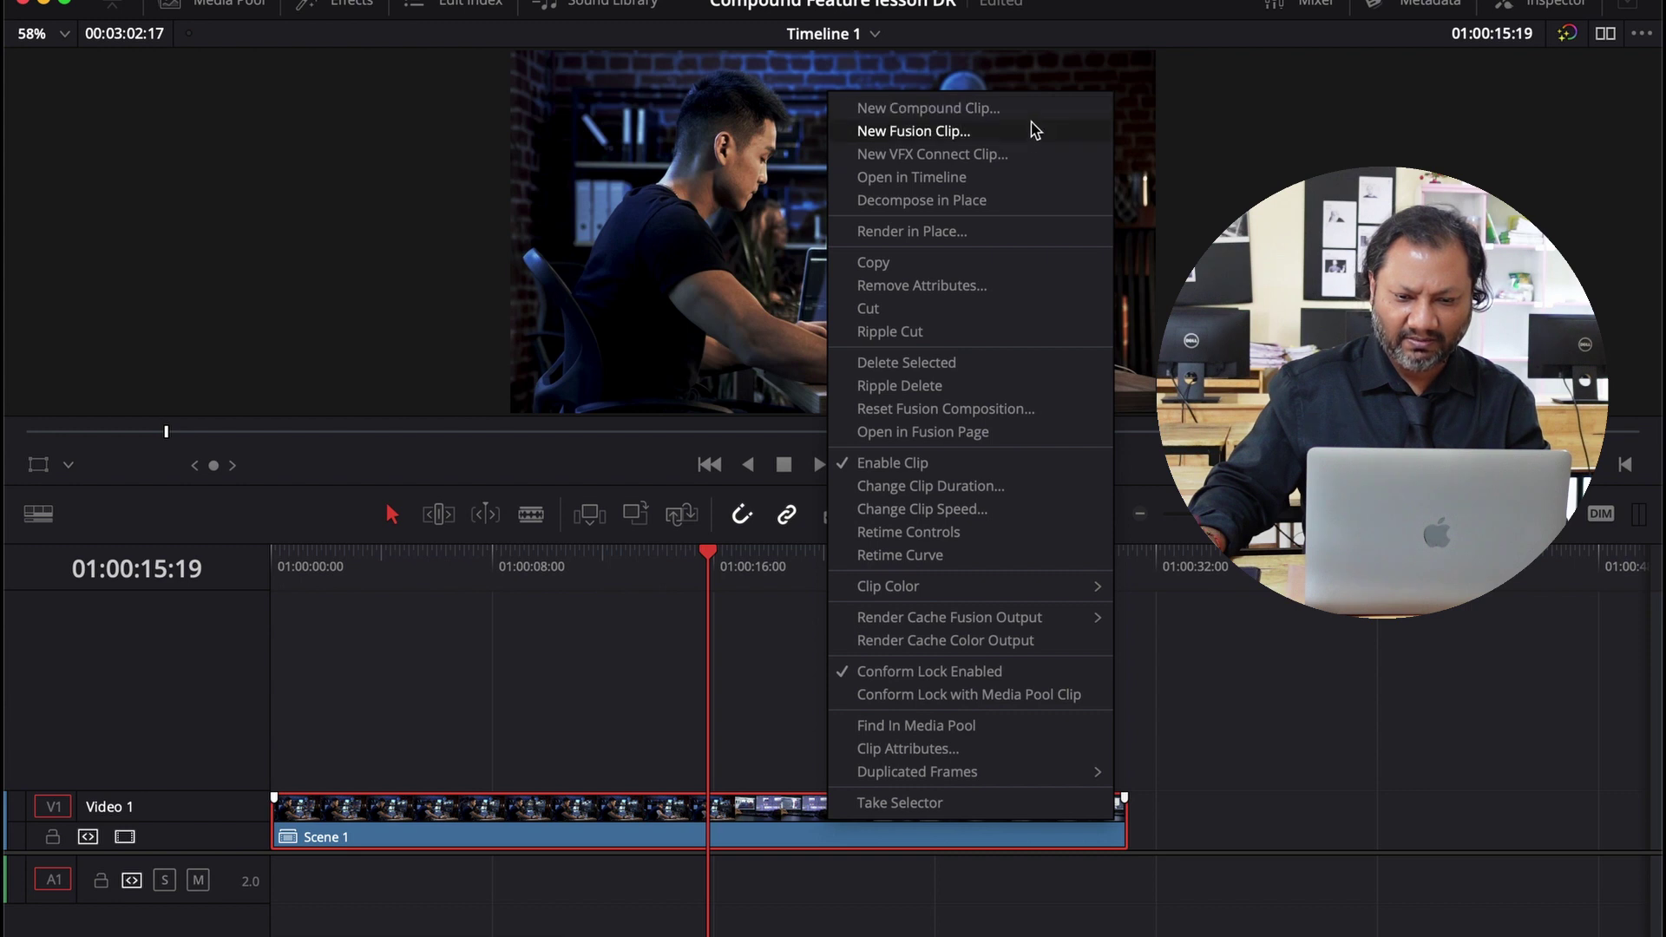
click(996, 215)
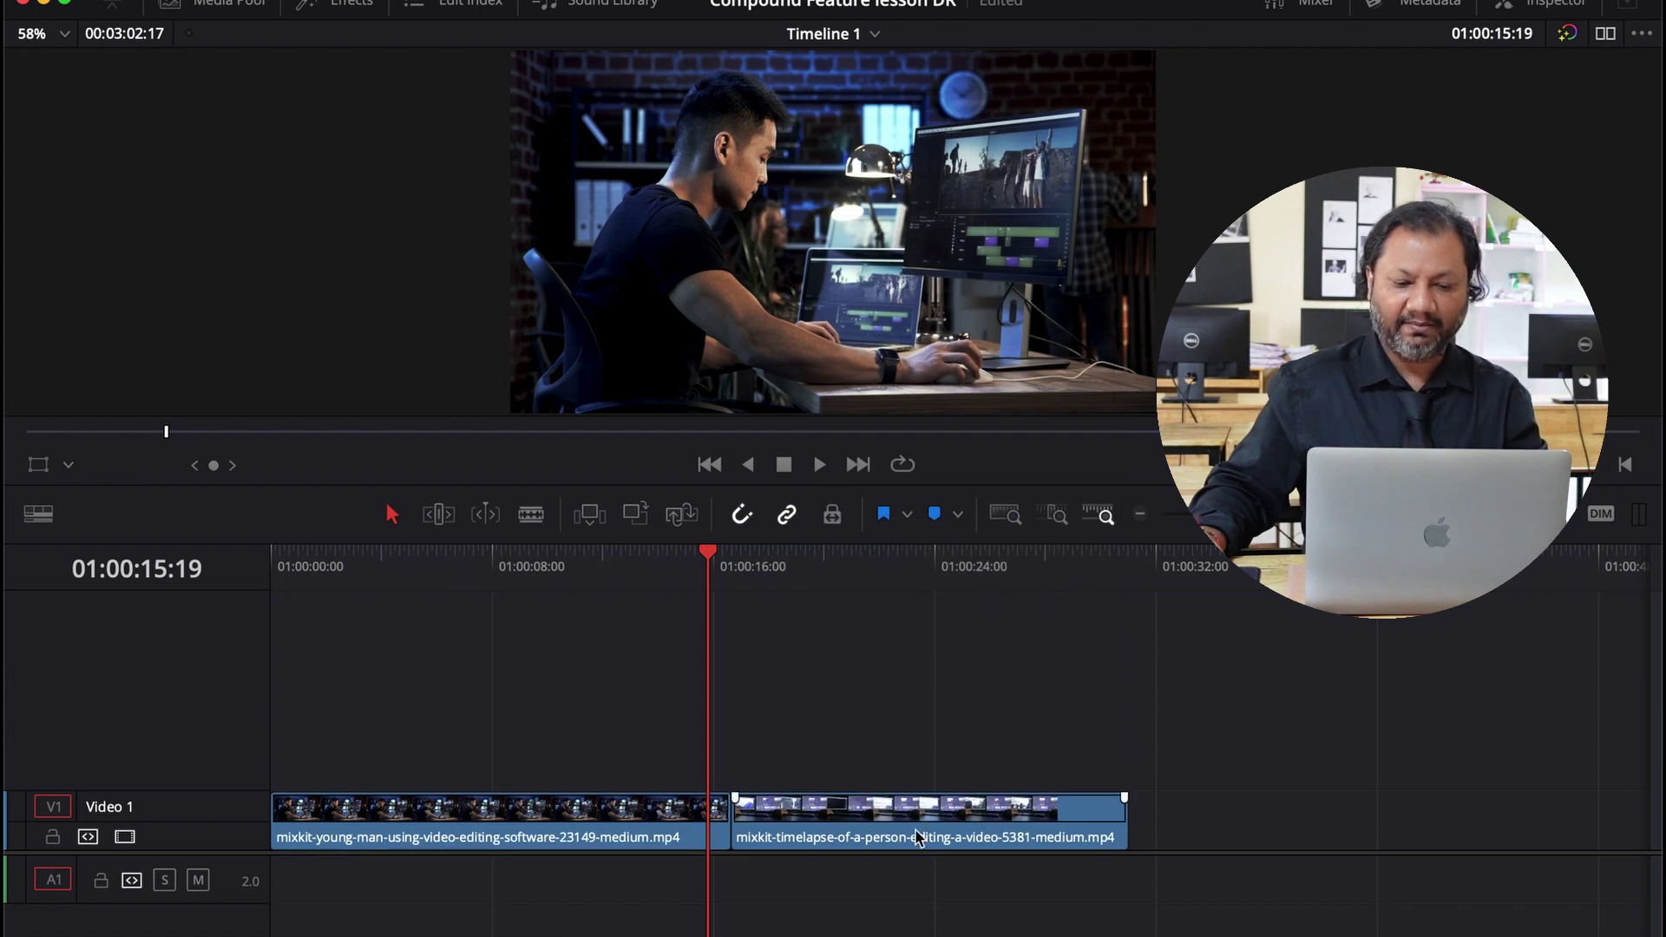
click(642, 837)
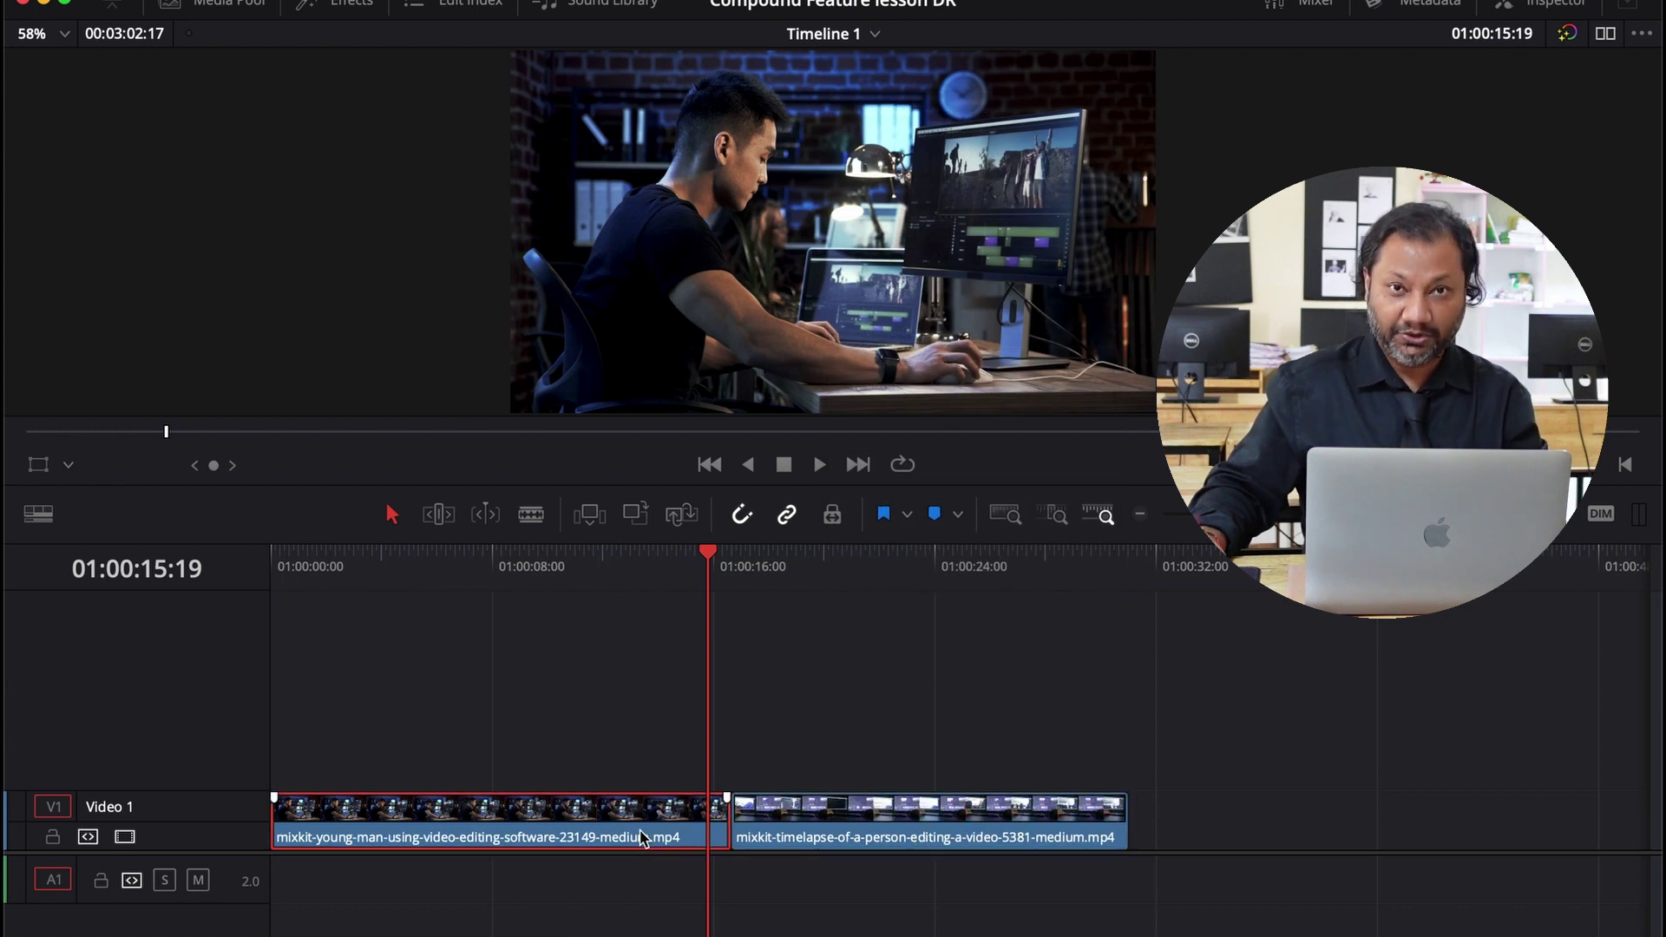
click(809, 811)
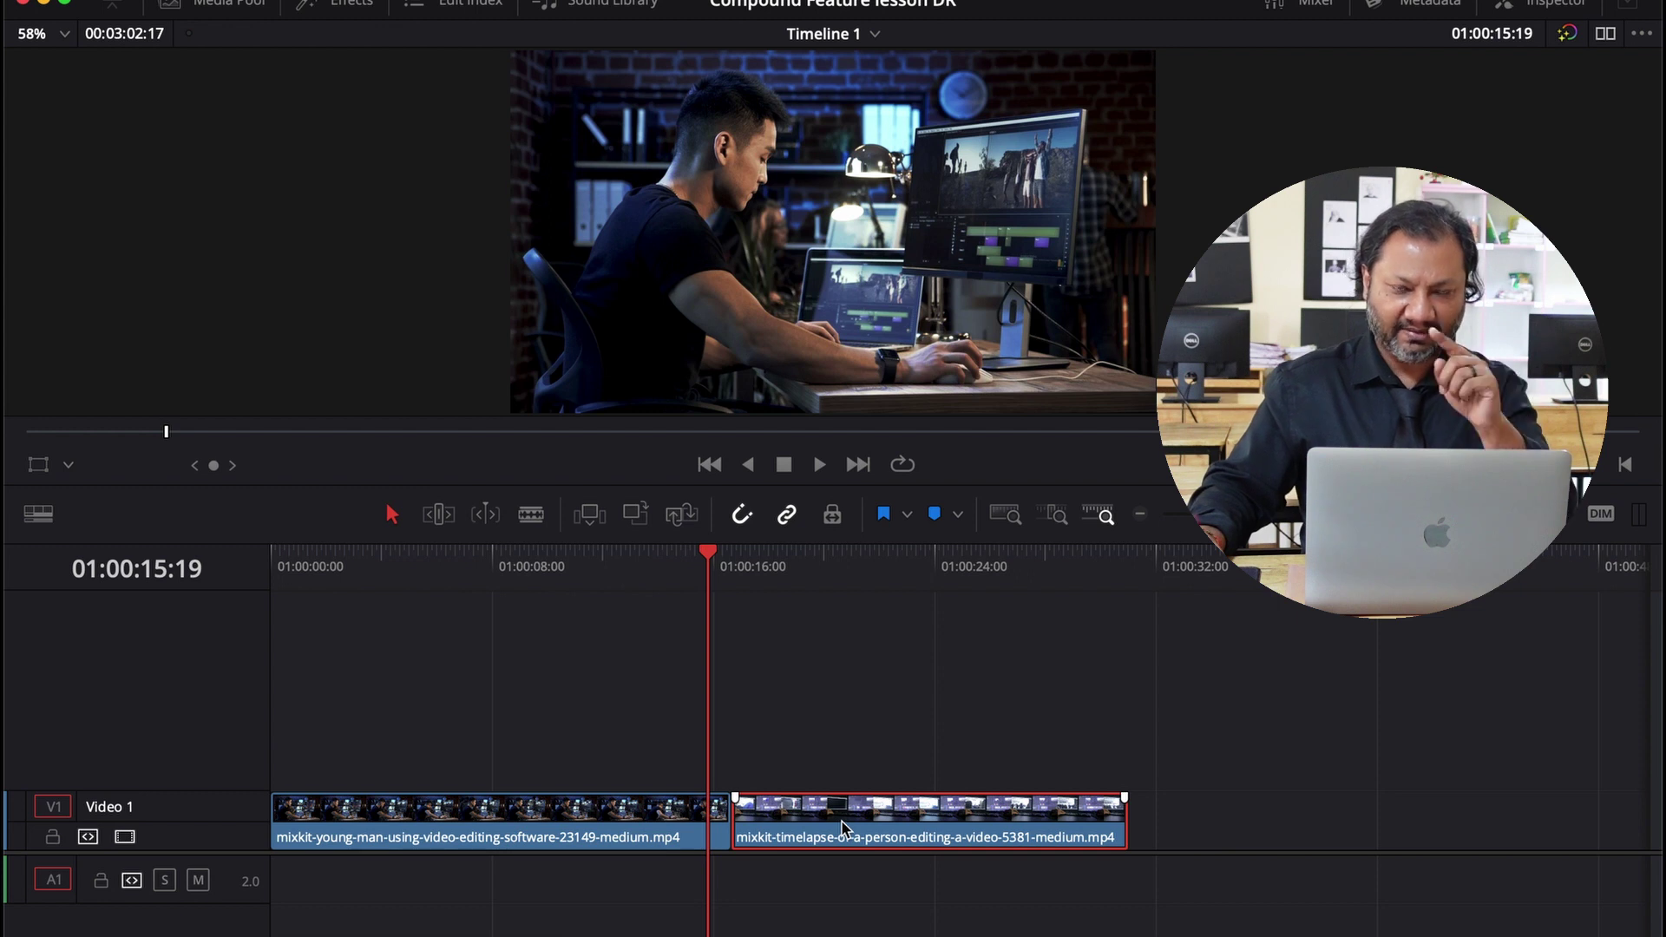
Step: Split the time-lapse clip at 01:00:20:03 and move its first piece onto Video 2 above the young-man clip
click(827, 568)
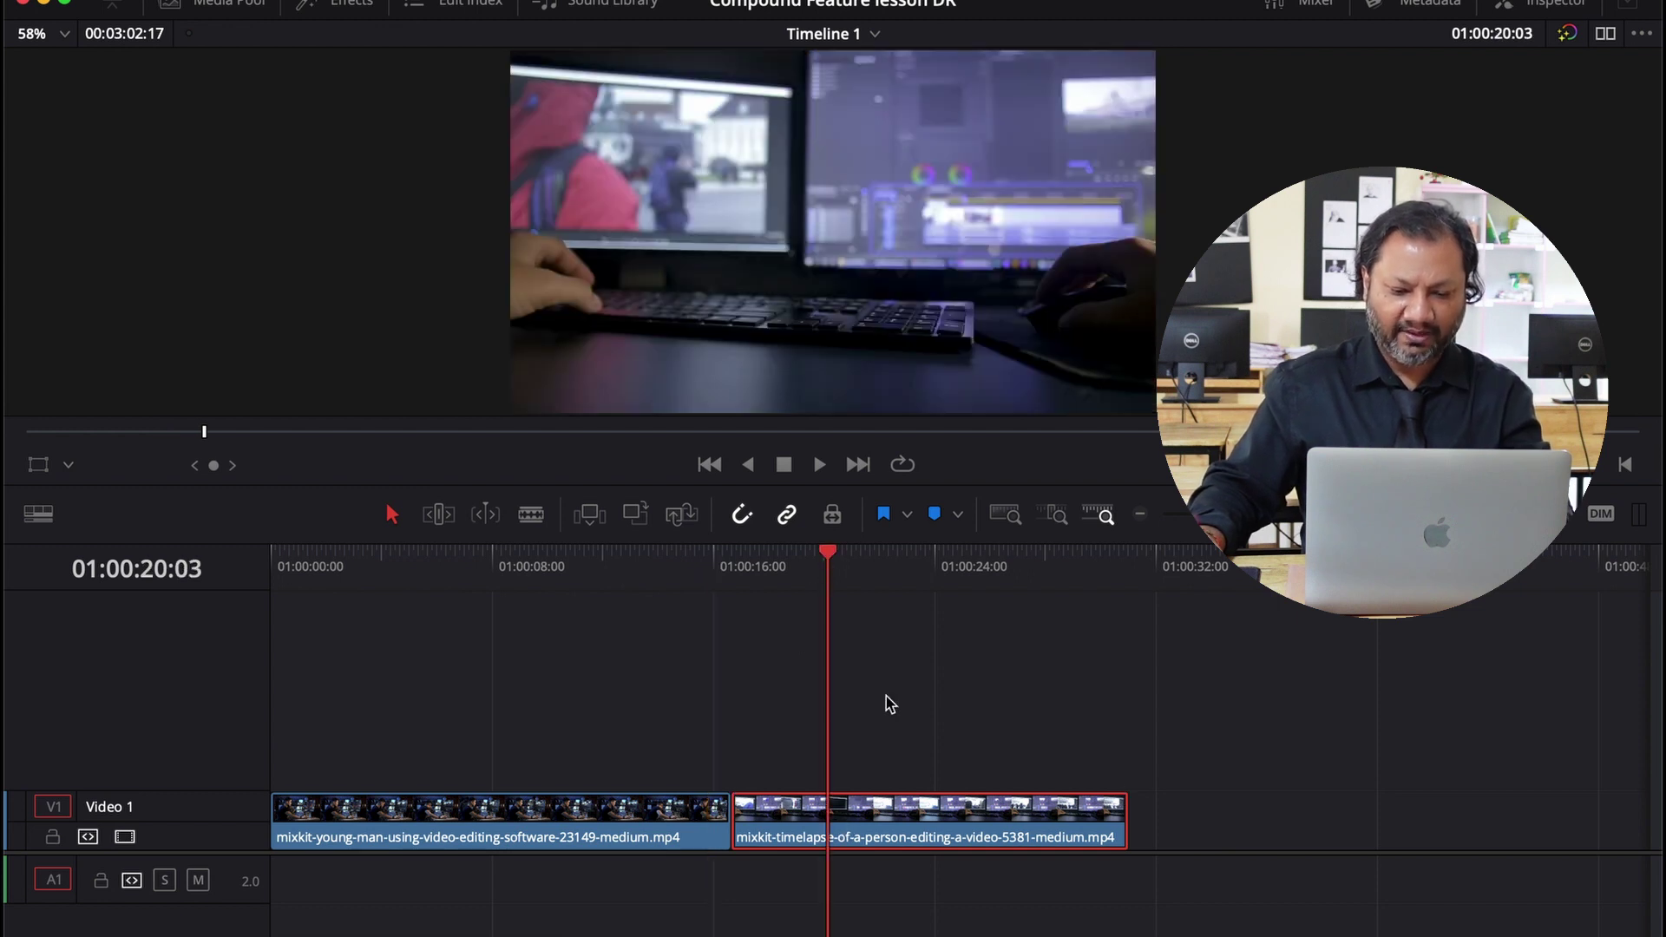
key(super+b)
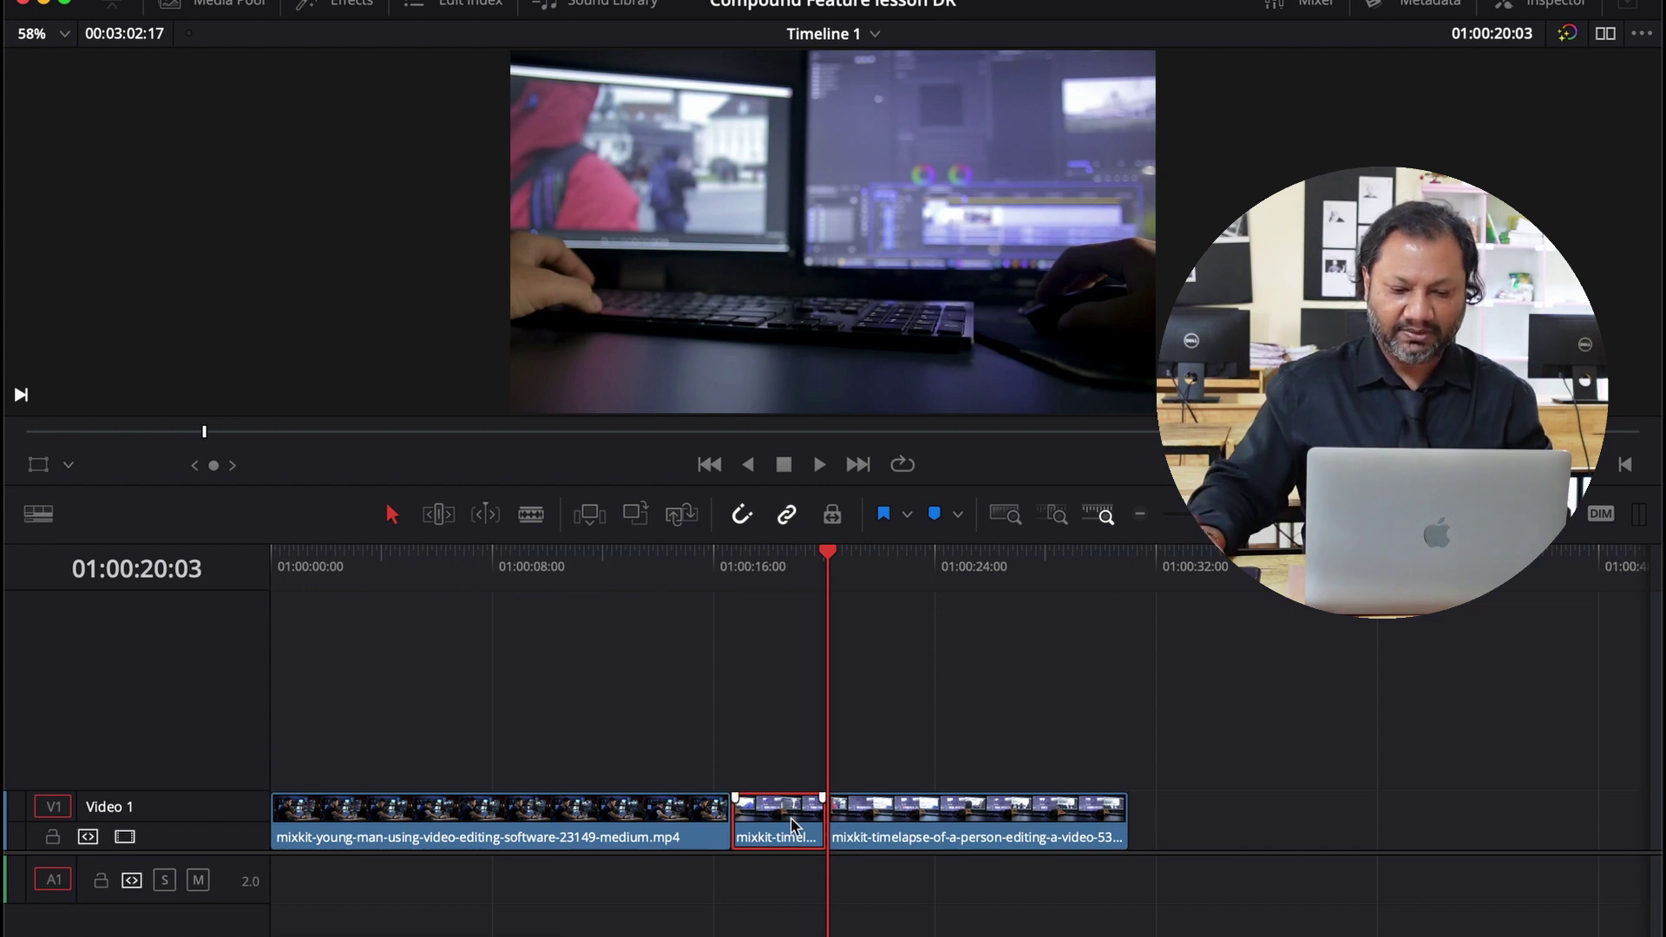
drag(792, 828, 555, 760)
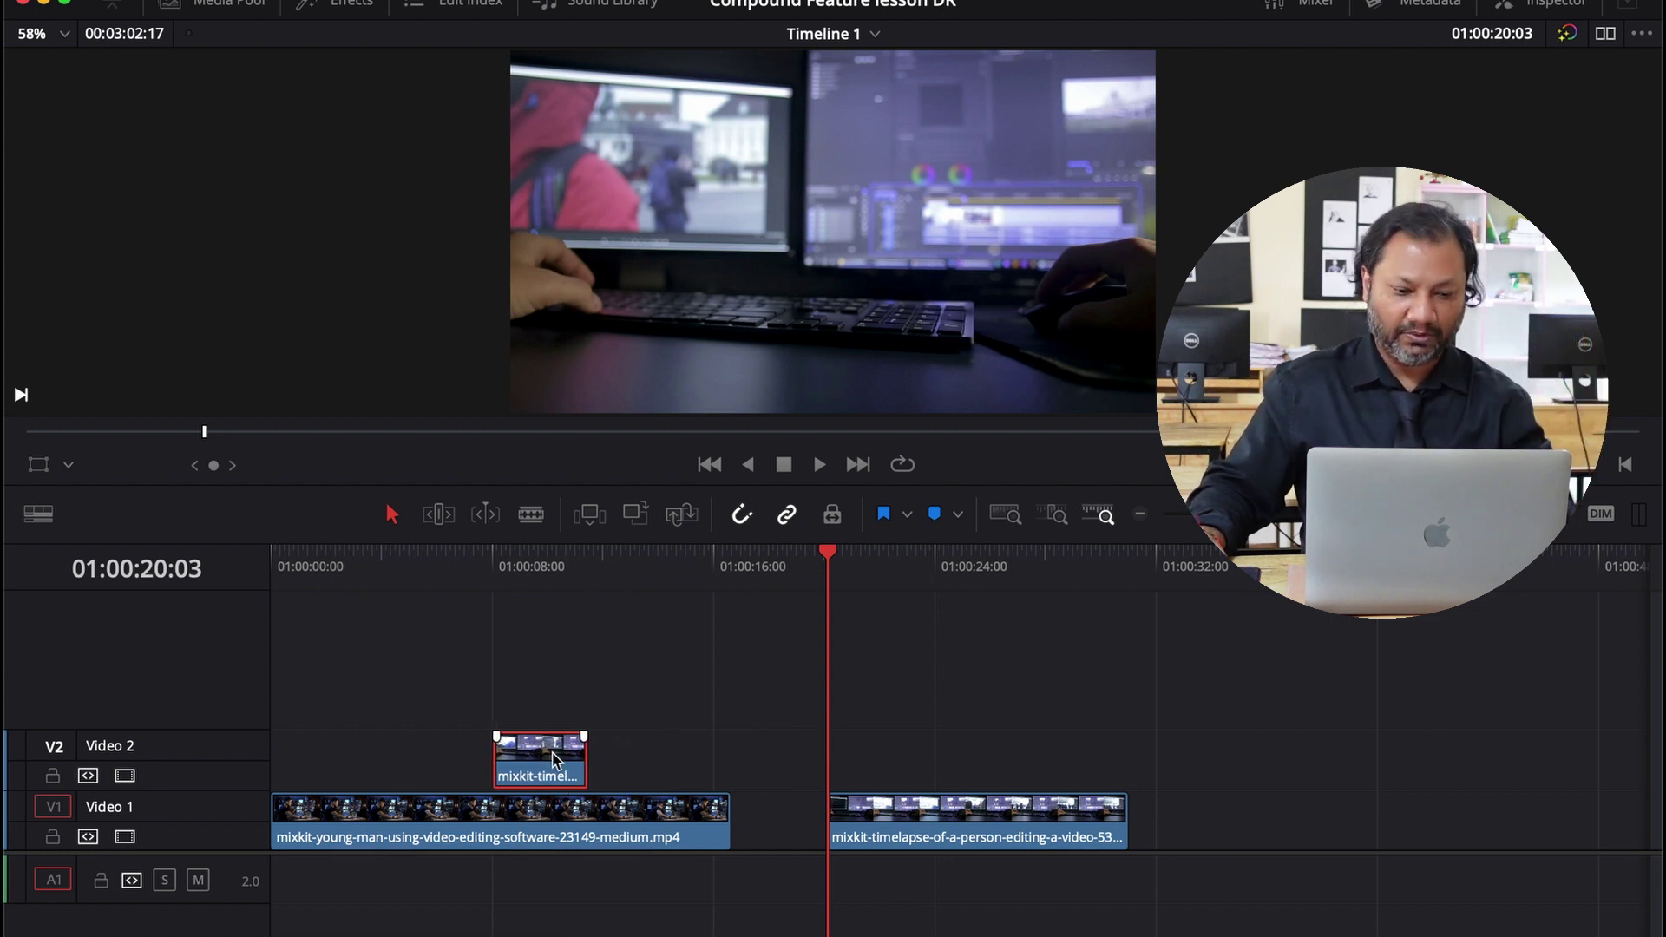
click(462, 569)
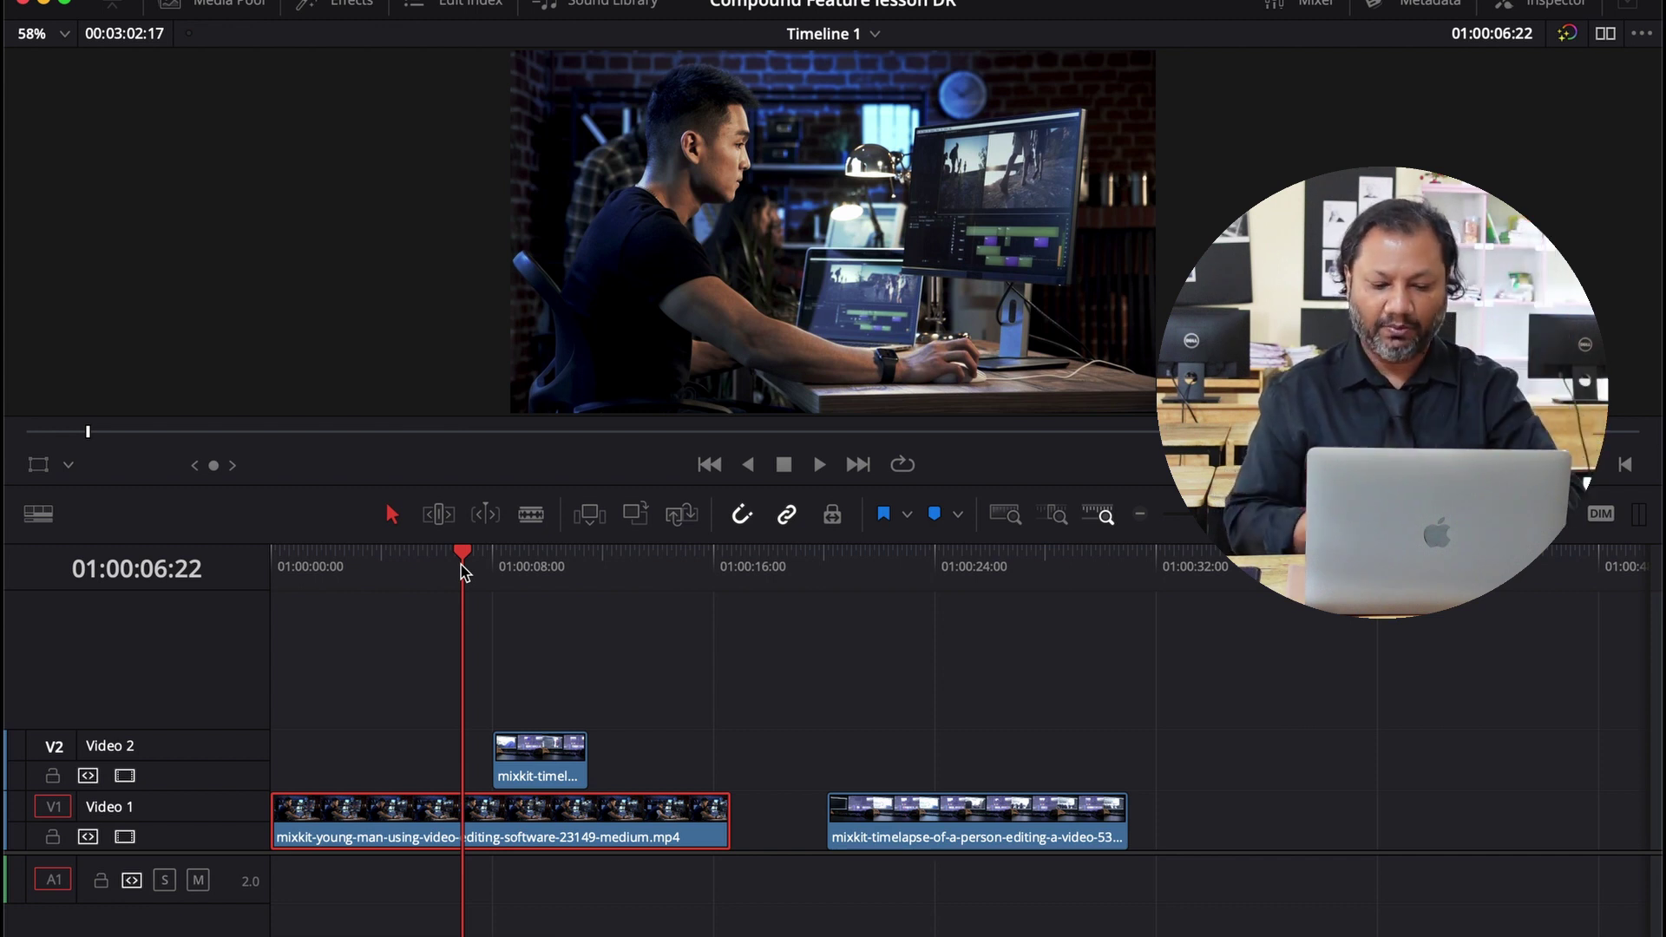
key(space)
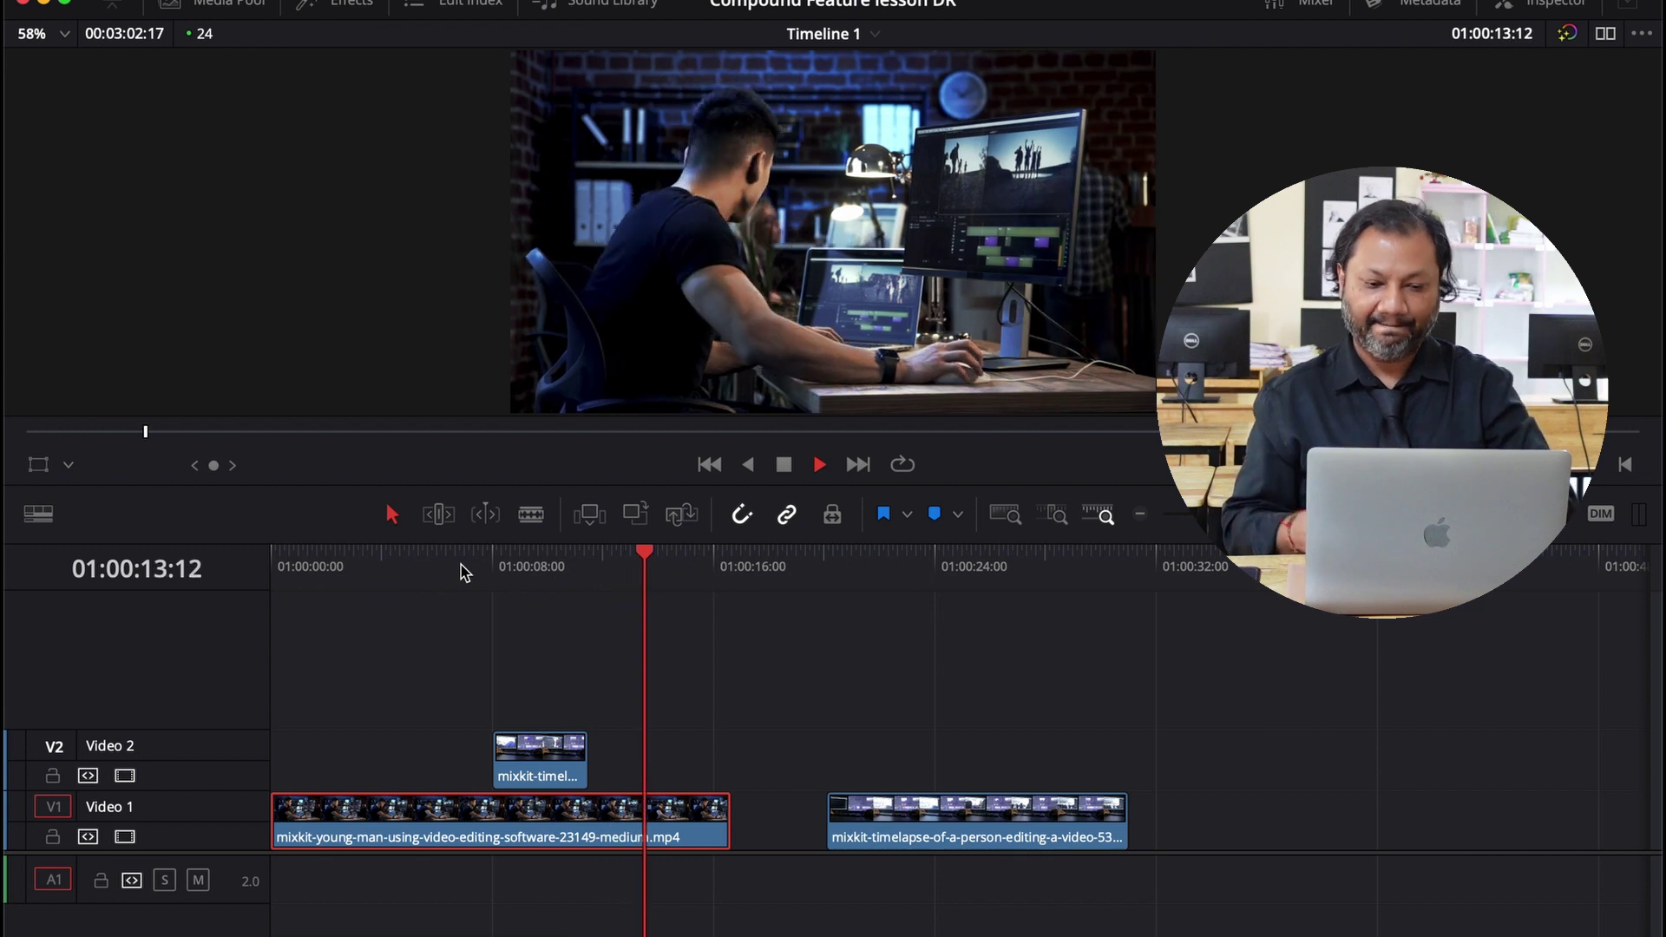
key(space)
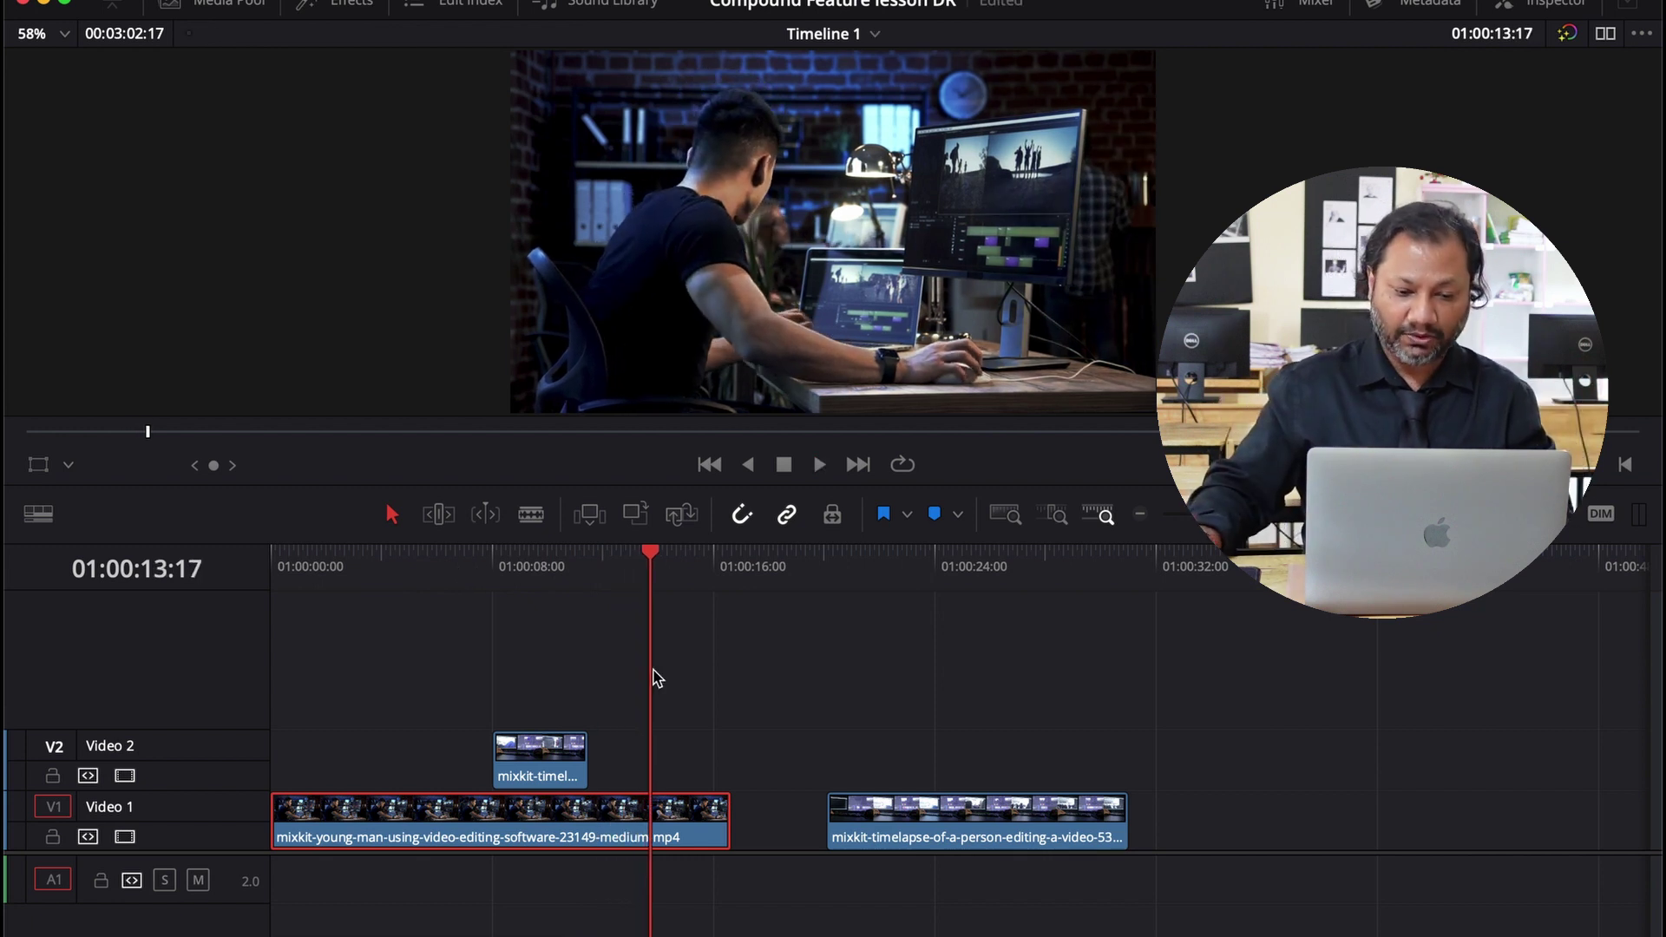
Step: Select the young-man clip and its Video 2 piece and create Compound Clip 1 from them
drag(473, 675, 560, 833)
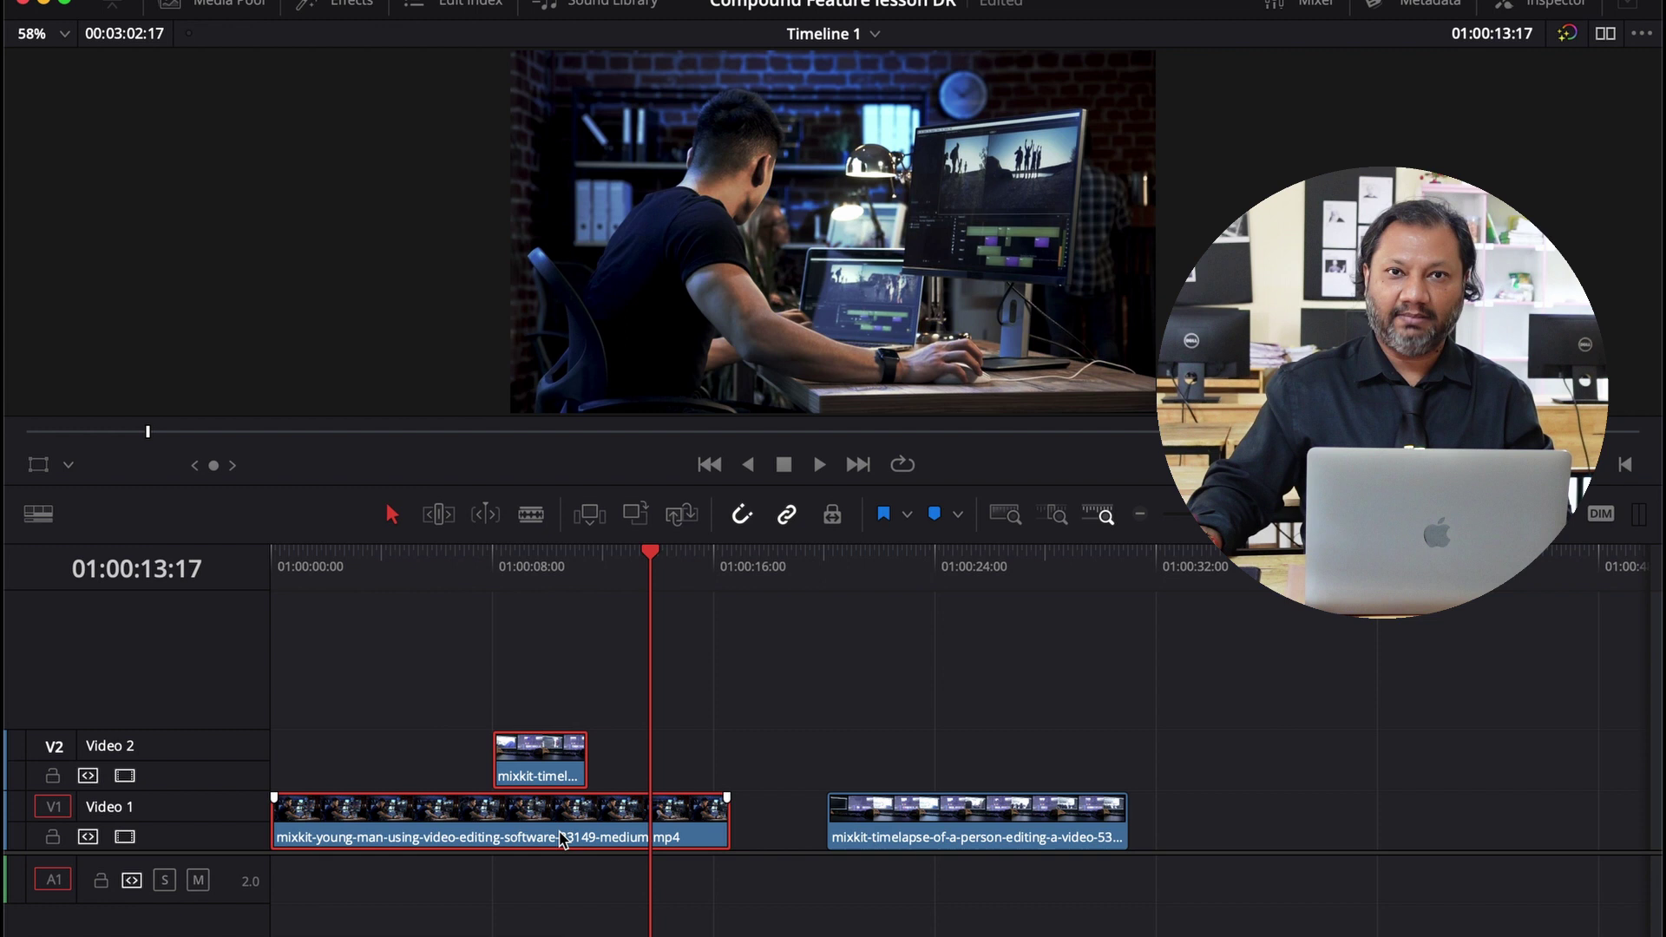
right_click(560, 838)
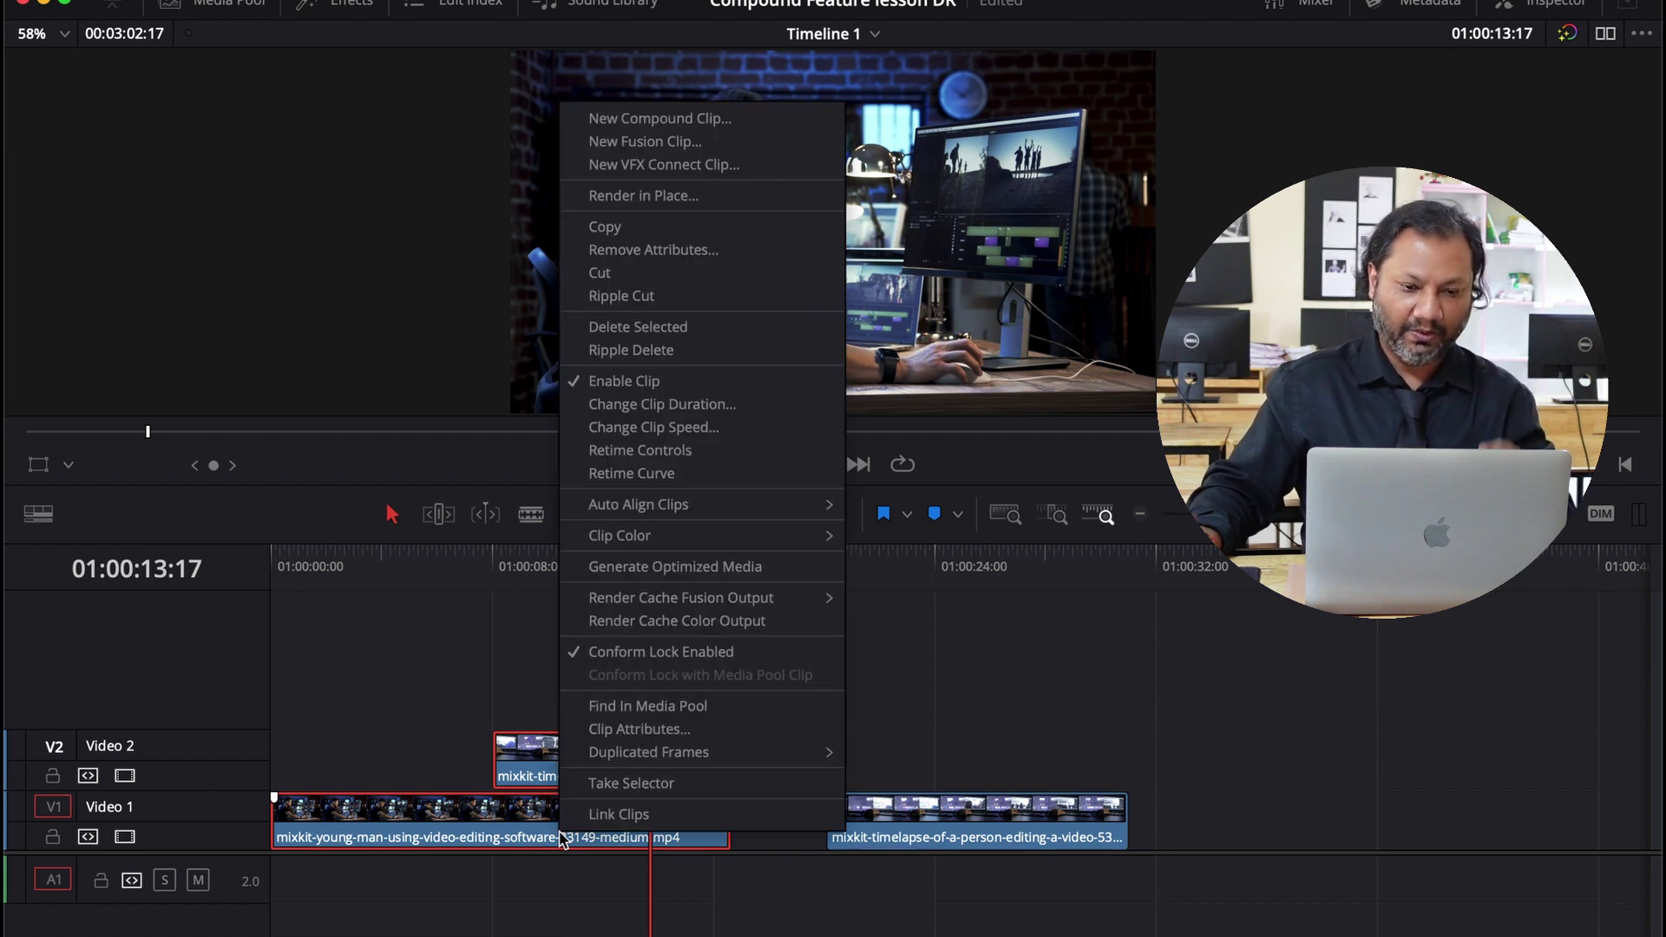
click(684, 122)
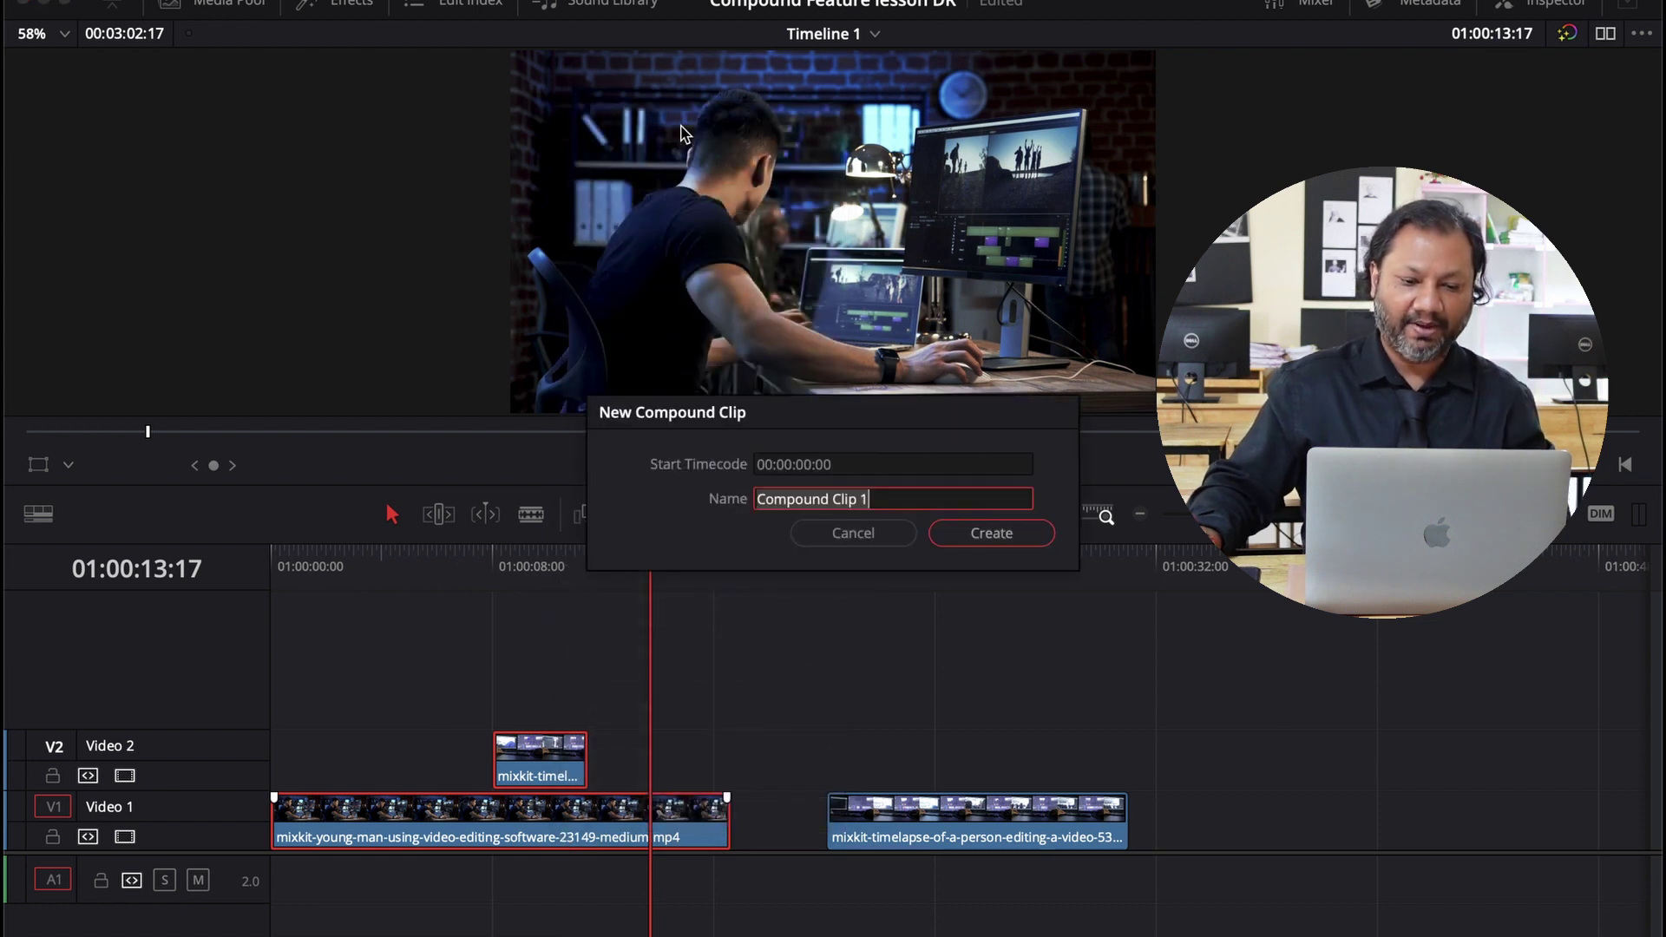
click(986, 531)
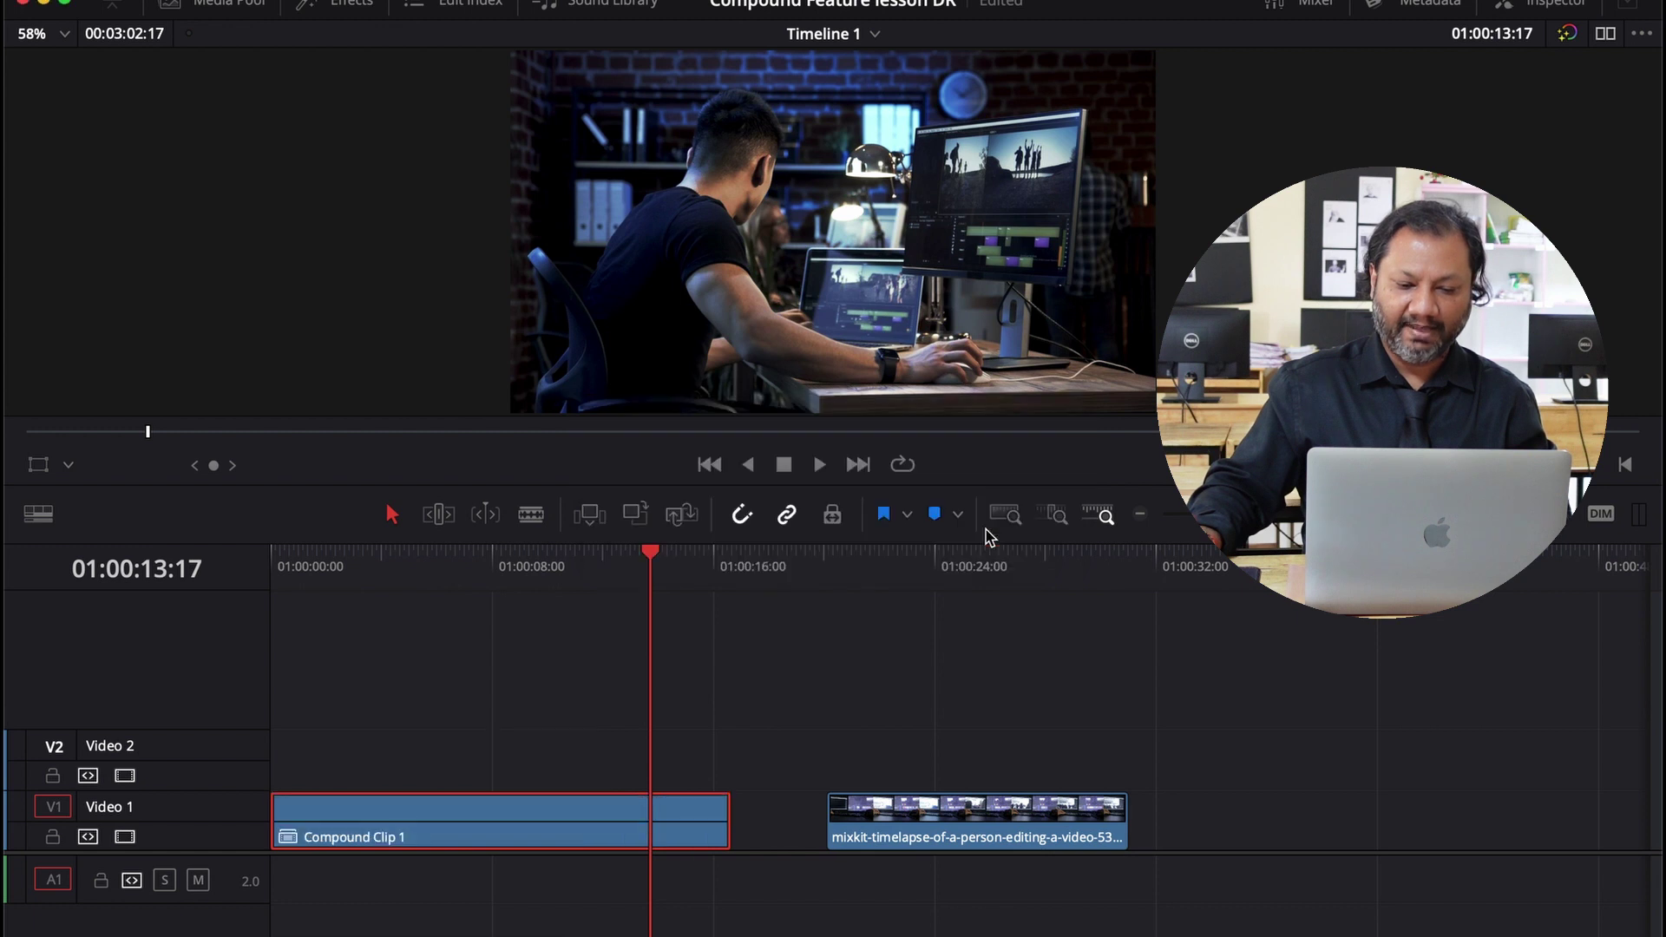
click(548, 569)
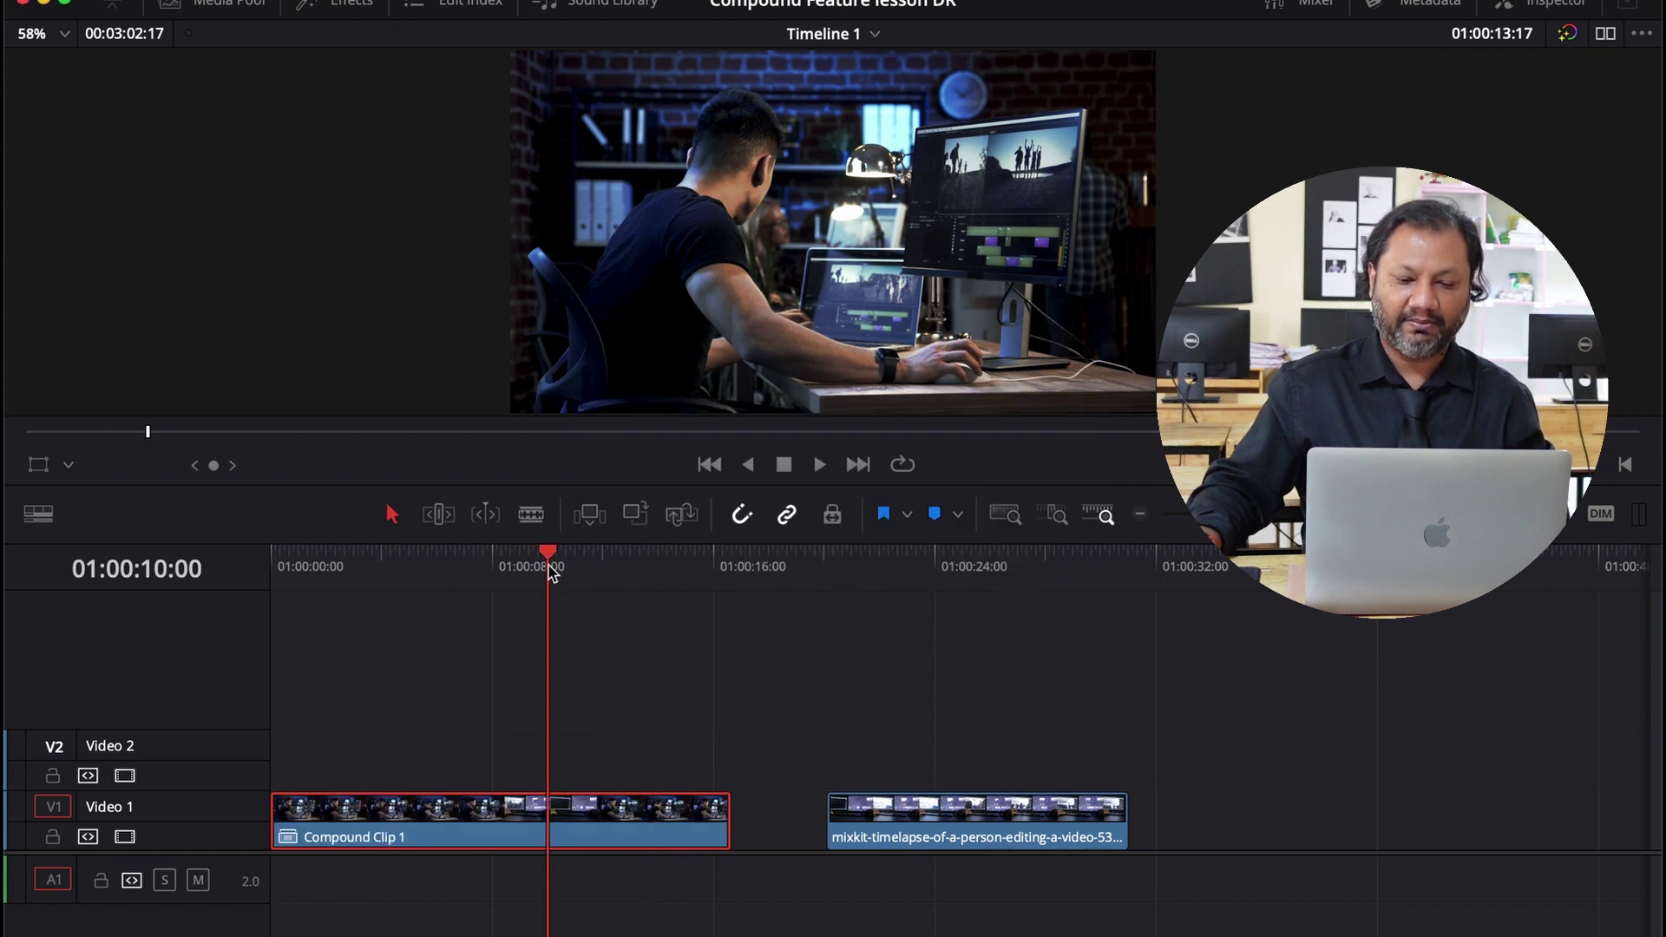
Step: Scrub Compound Clip 1 to 01:00:09:12, then Decompose in Place into its Video 1 and Video 2 clips
mouse_move(549, 573)
mouse_down()
mouse_move(480, 571)
mouse_move(560, 574)
mouse_up()
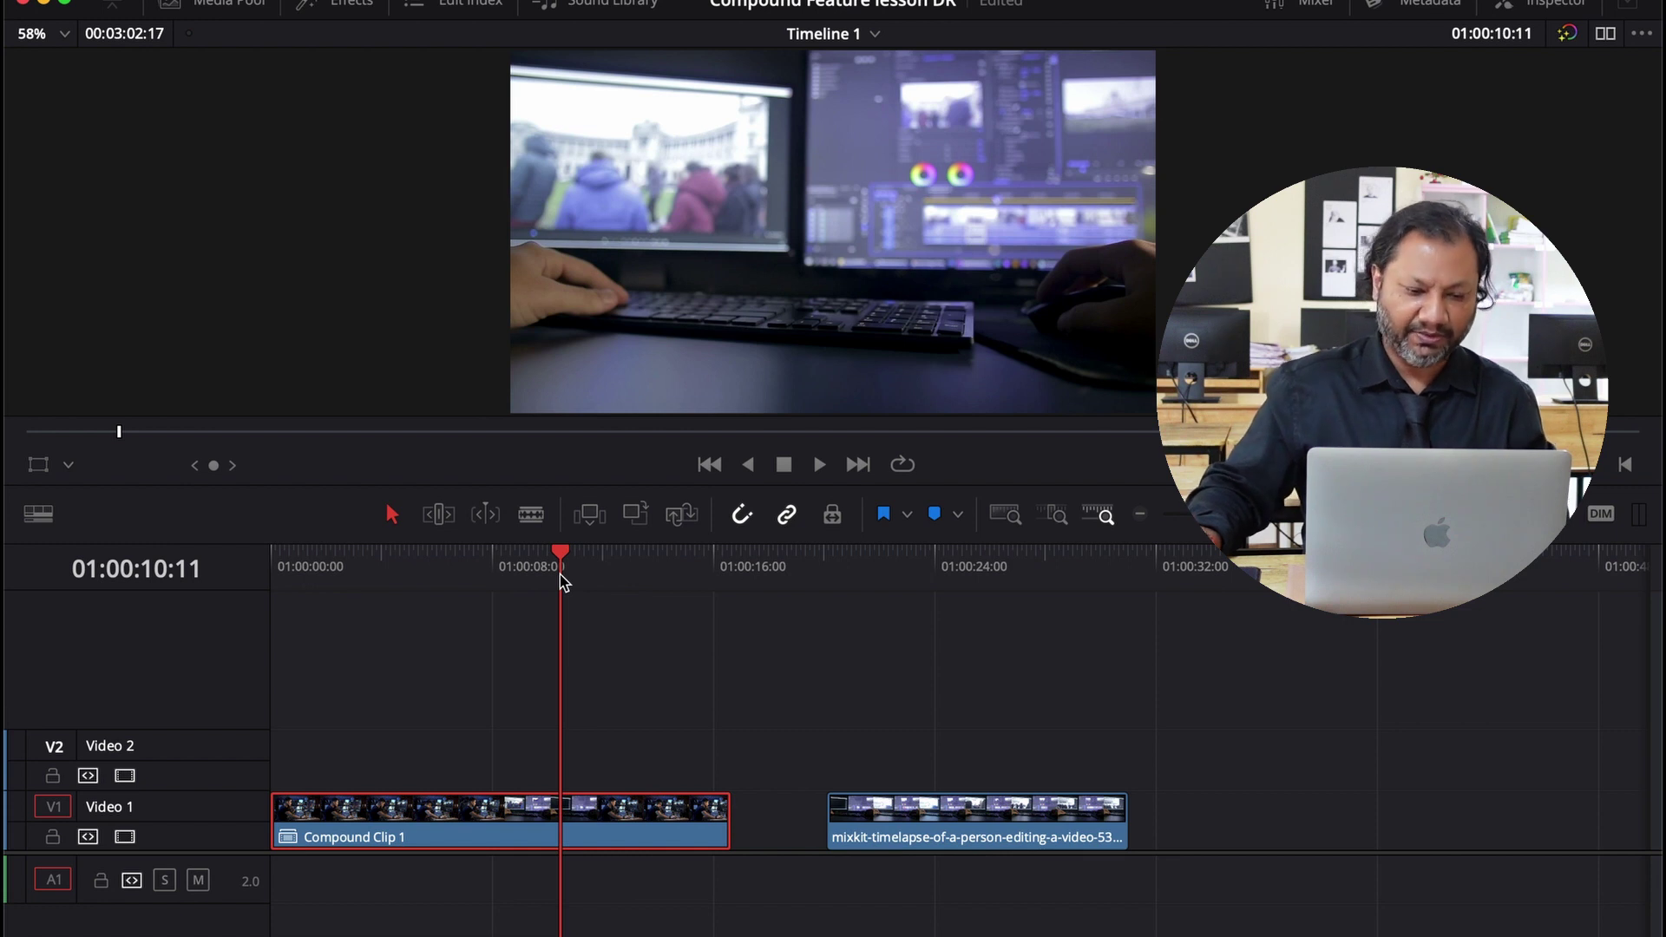
click(533, 572)
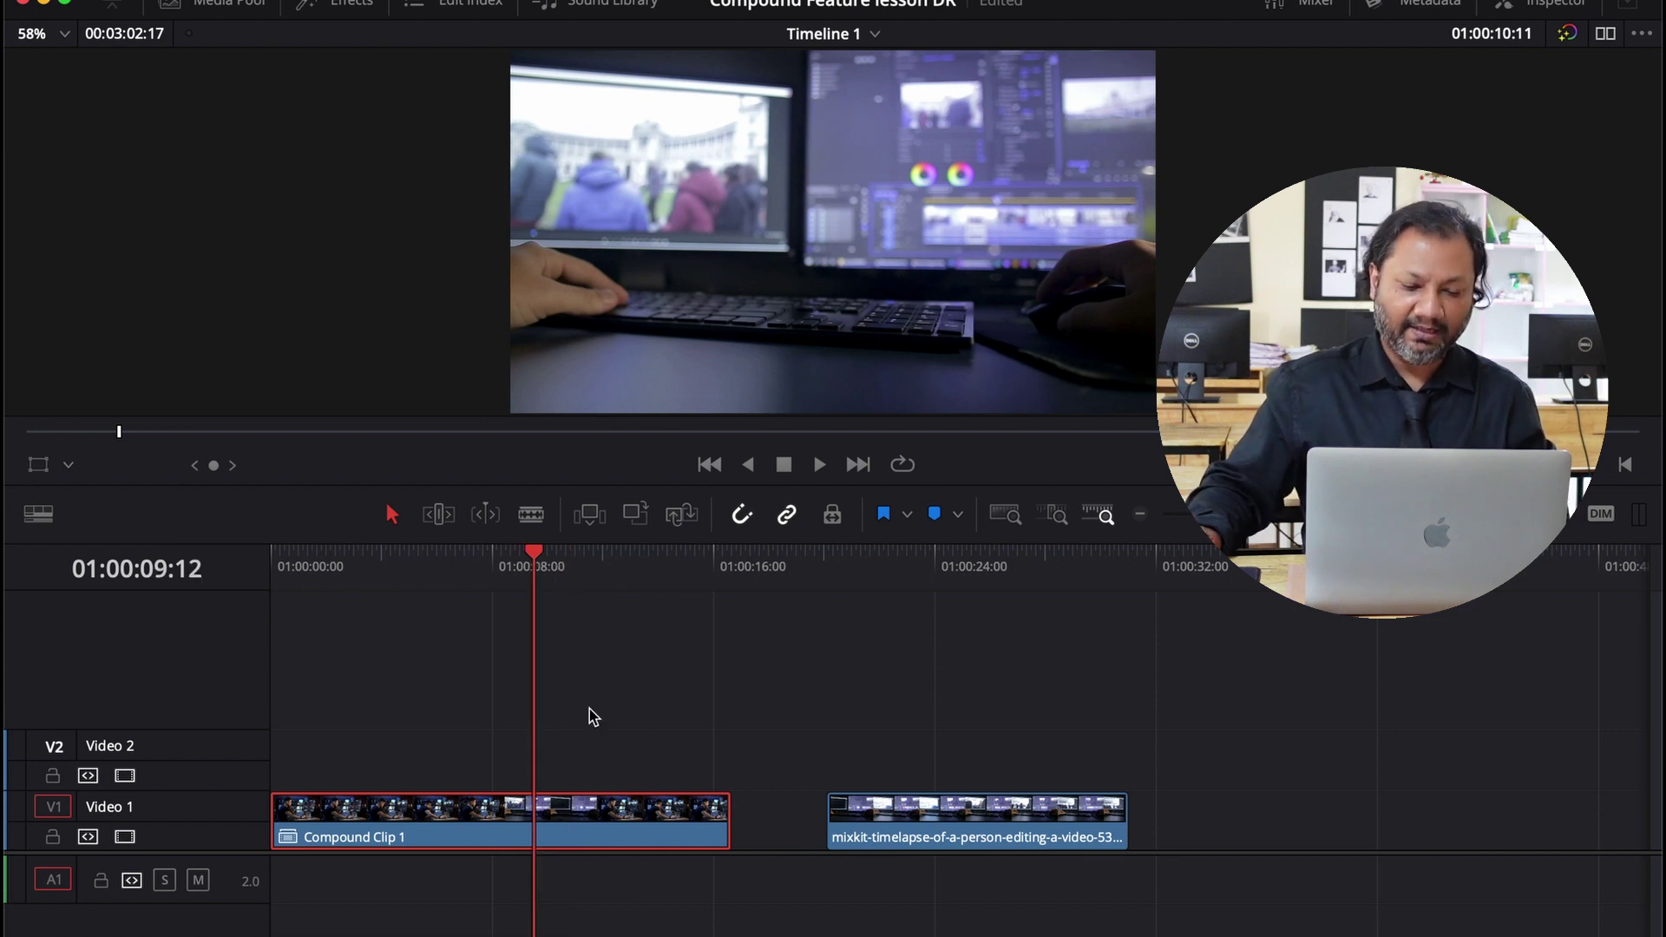
right_click(591, 820)
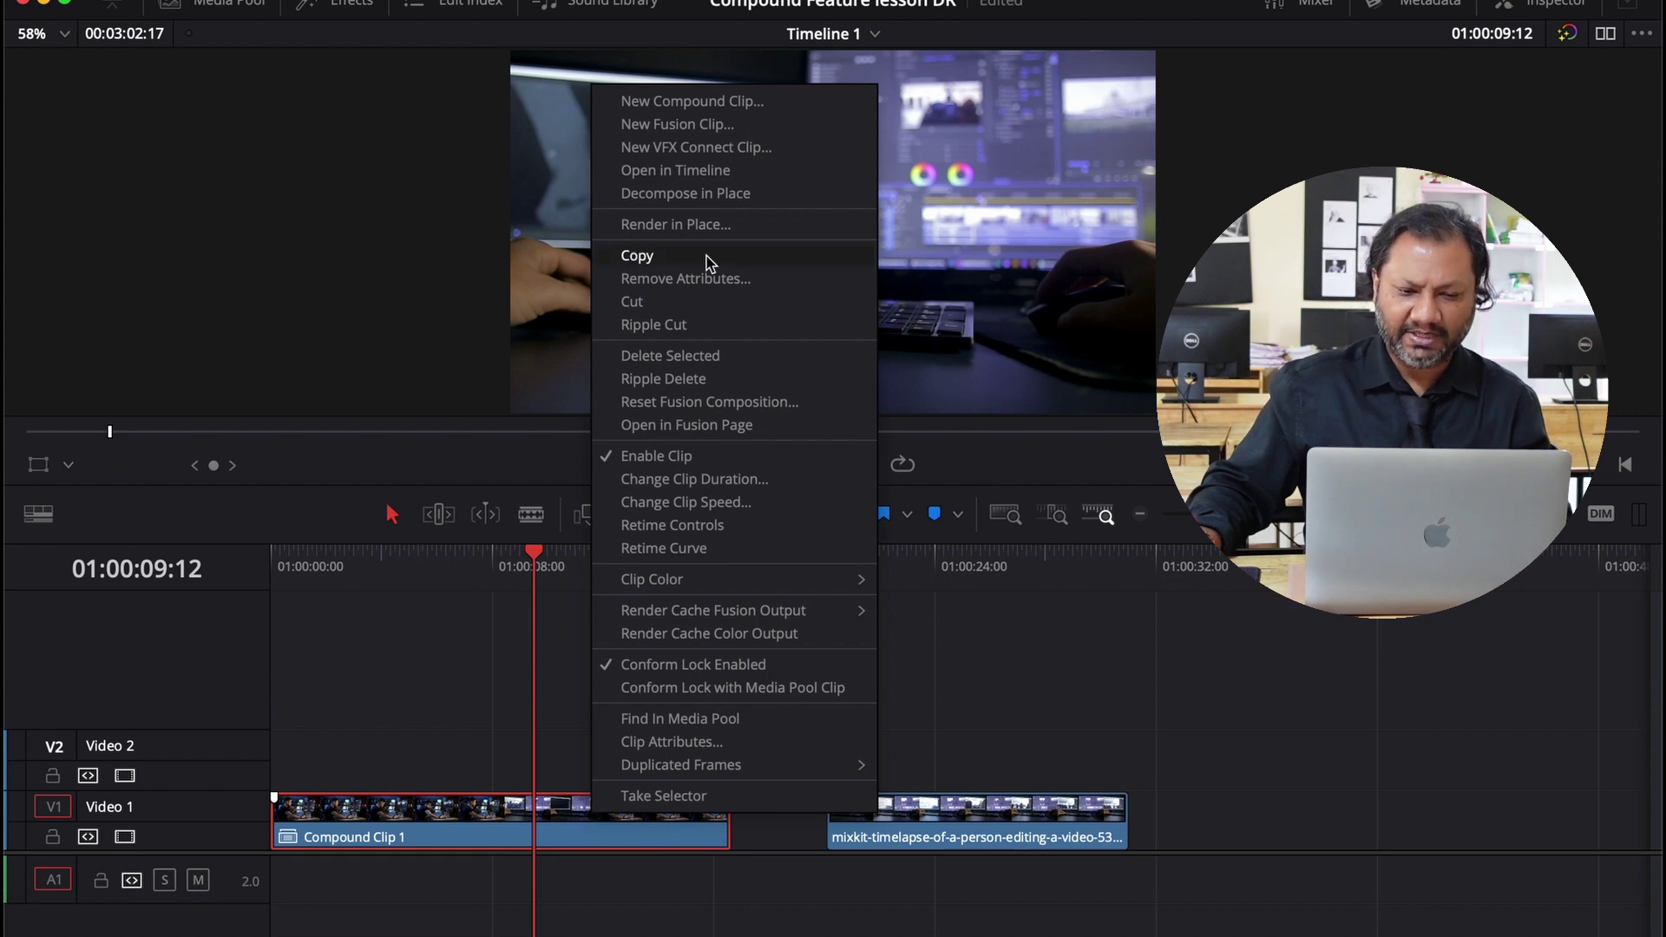
click(712, 194)
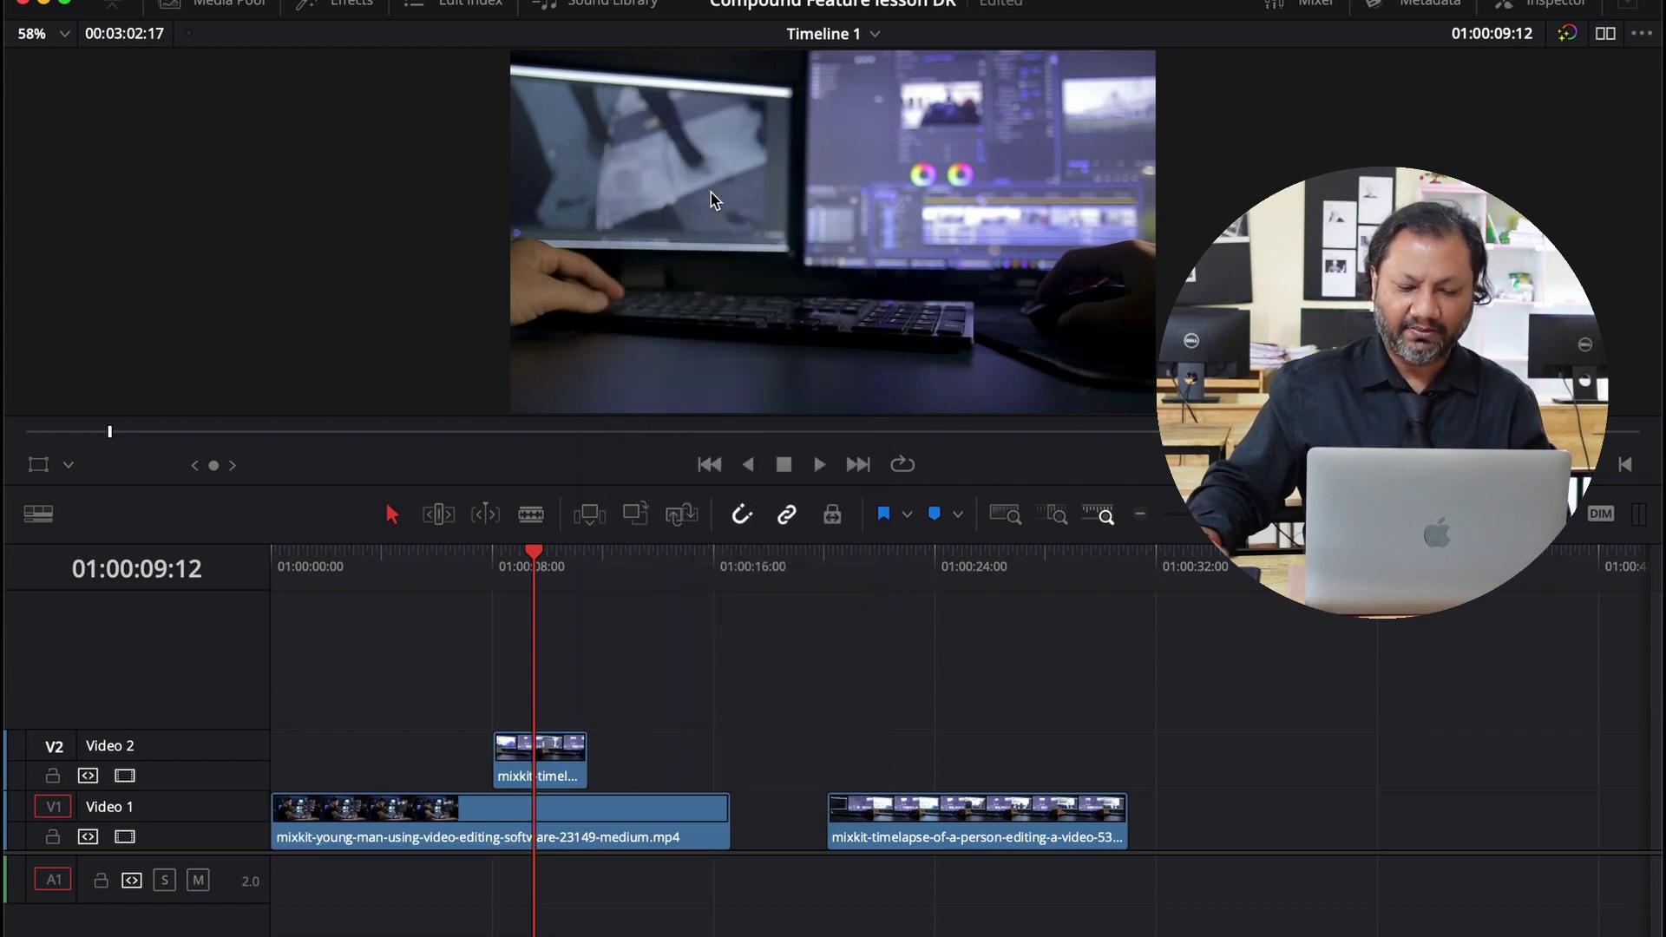